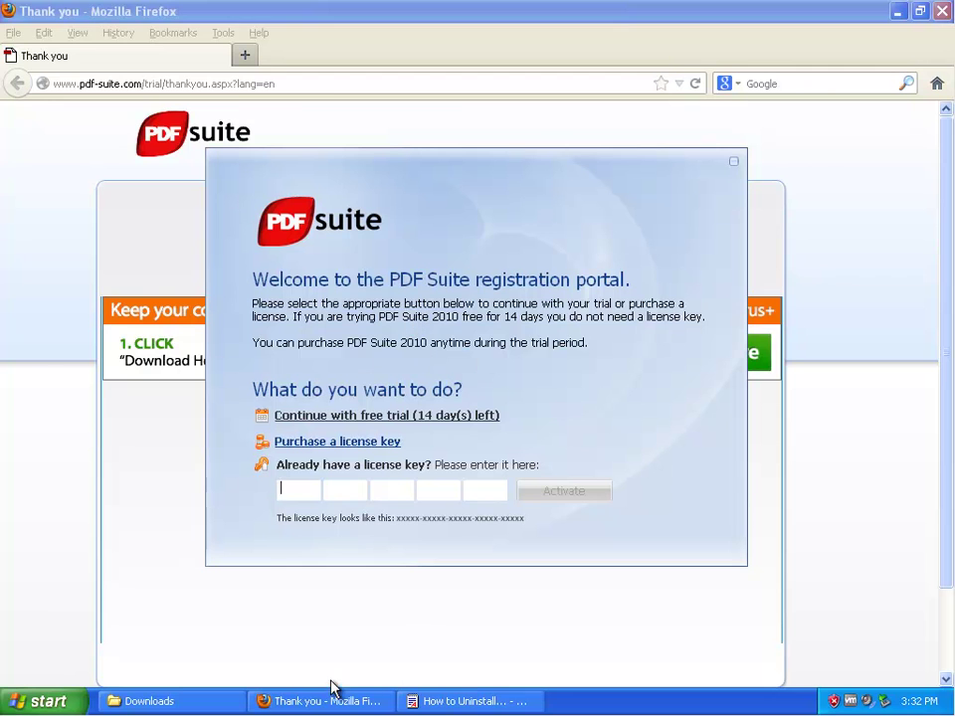
# Step: Switch to the How to Uninstall... document in WordPad, dismiss the PDF Suite registration window, and read through the note and six numbered steps
pyautogui.click(429, 699)
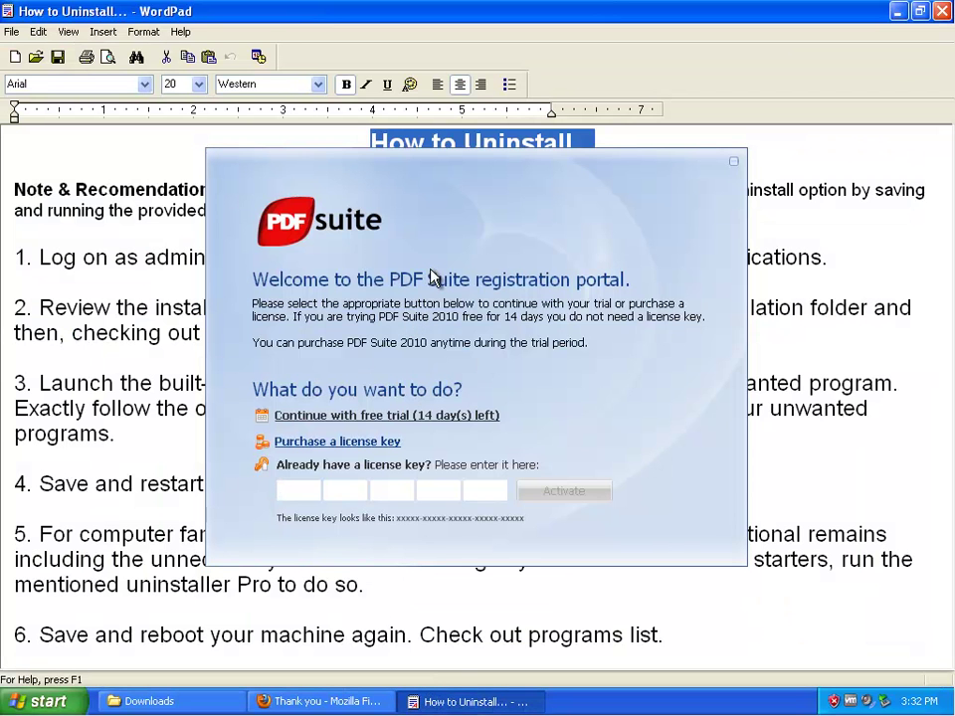
pyautogui.click(735, 165)
pyautogui.moveTo(502, 213); pyautogui.dragTo(5, 194)
pyautogui.moveTo(75, 261); pyautogui.dragTo(8, 259)
pyautogui.moveTo(64, 308); pyautogui.dragTo(8, 308)
pyautogui.moveTo(104, 384); pyautogui.dragTo(4, 388)
pyautogui.moveTo(96, 484); pyautogui.dragTo(362, 483)
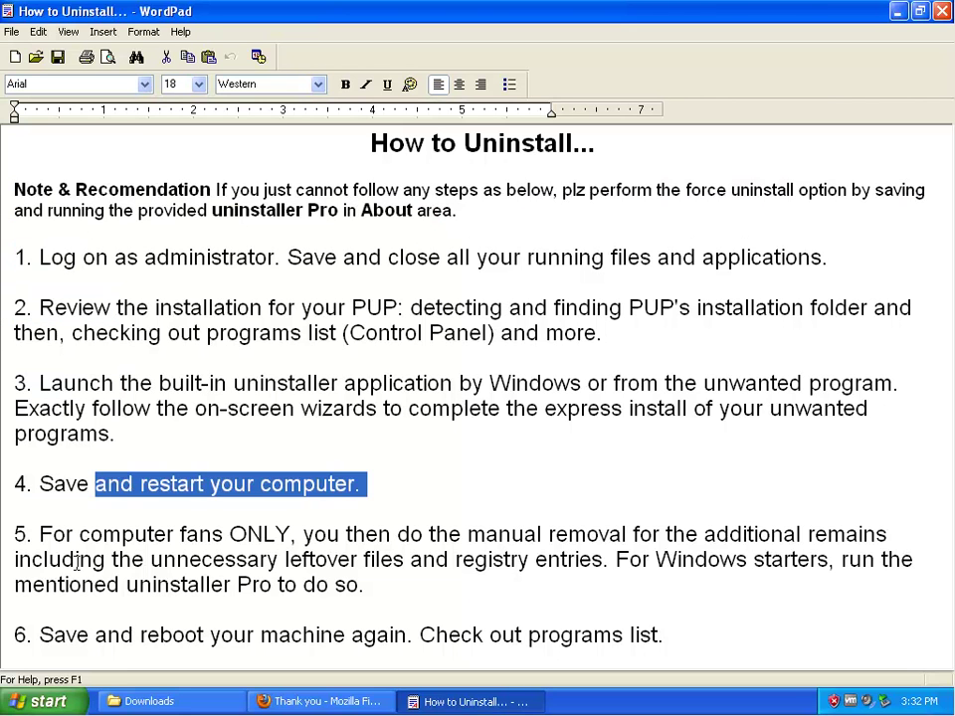
pyautogui.moveTo(179, 536); pyautogui.dragTo(10, 536)
pyautogui.moveTo(68, 642); pyautogui.dragTo(11, 642)
pyautogui.click(122, 484)
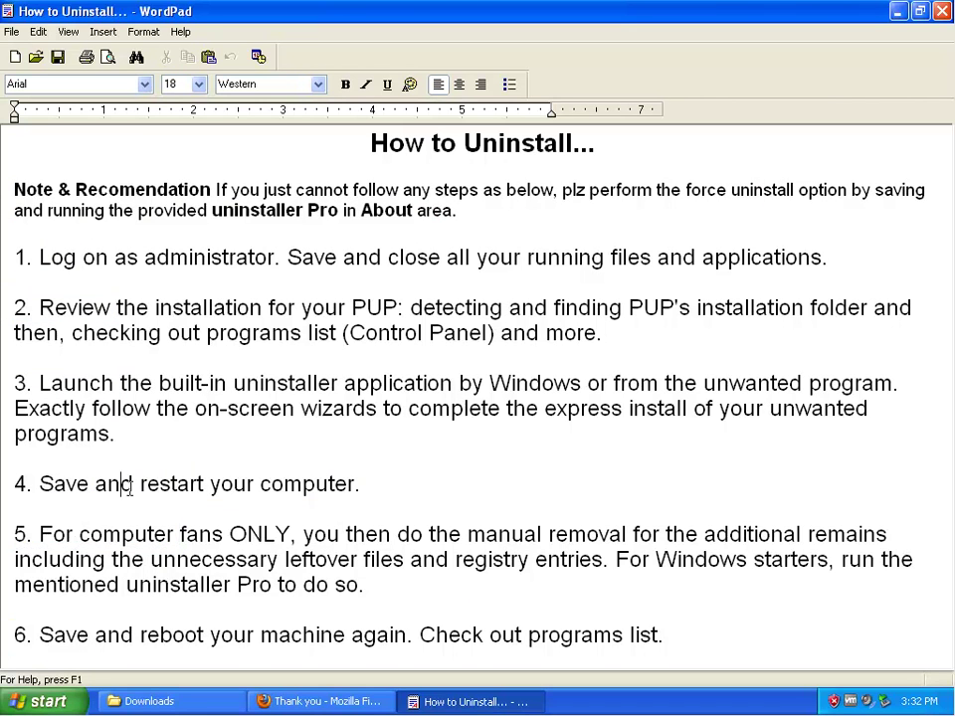
# Step: Close the WordPad document, the Firefox window and the Downloads folder to clear the desktop
pyautogui.click(942, 11)
pyautogui.click(942, 11)
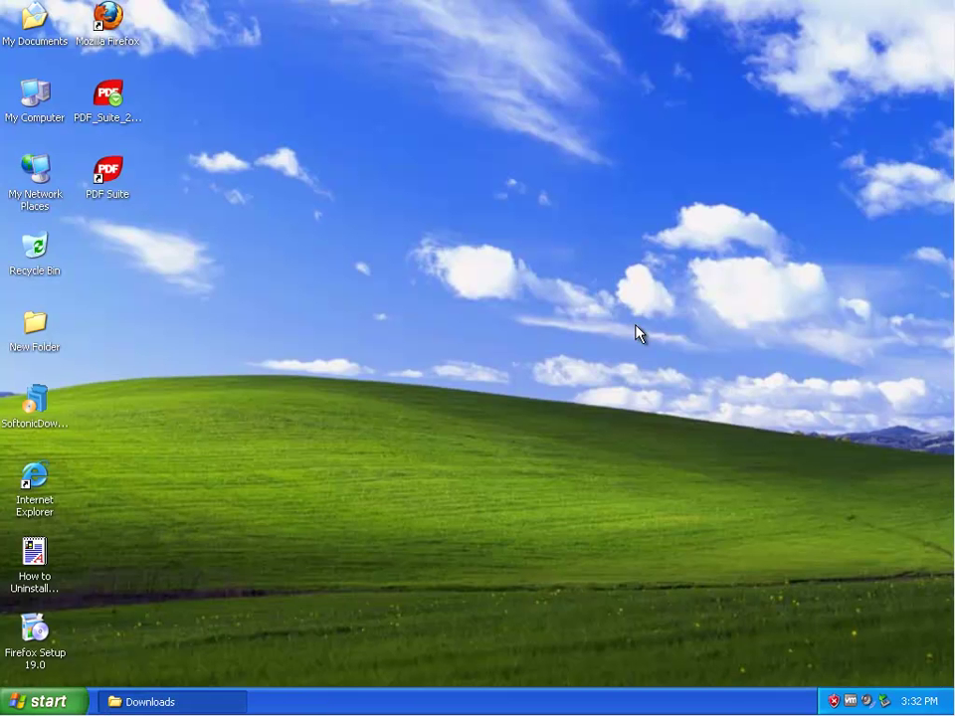
pyautogui.rightClick(209, 707)
pyautogui.click(240, 695)
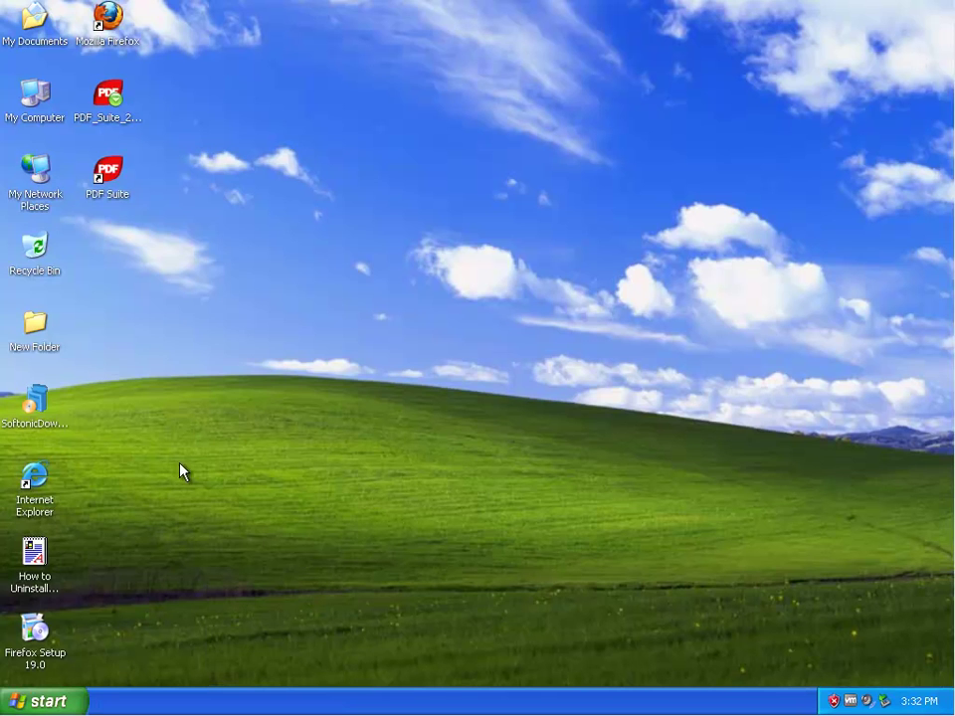
# Step: Locate the installation folder through the PDF Suite desktop shortcut's target and maximize the folder window
pyautogui.rightClick(103, 189)
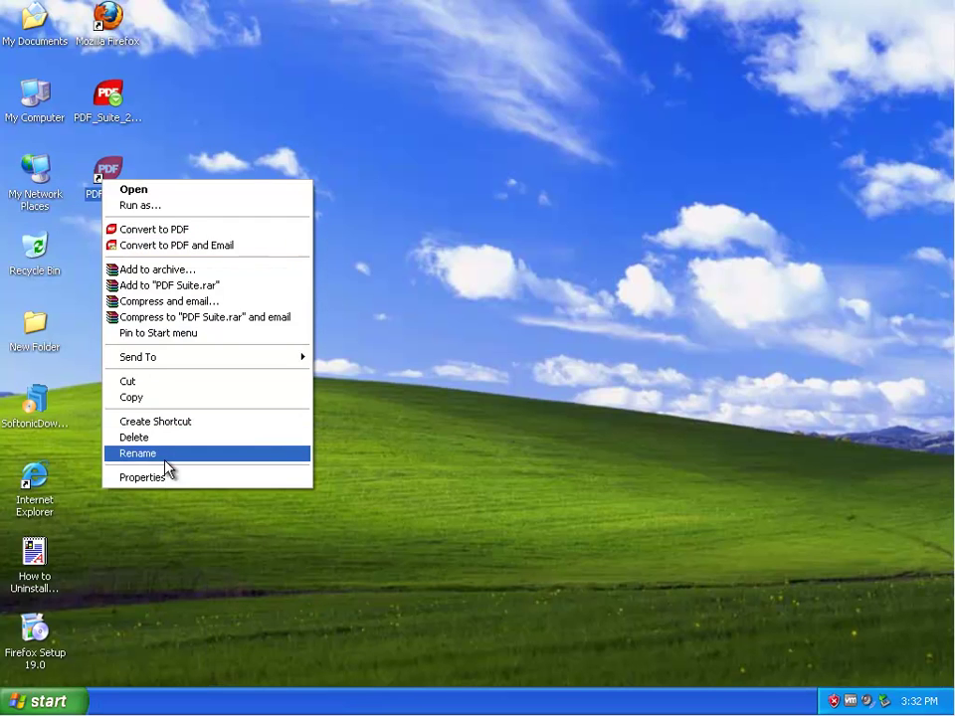
pyautogui.click(169, 479)
pyautogui.click(199, 501)
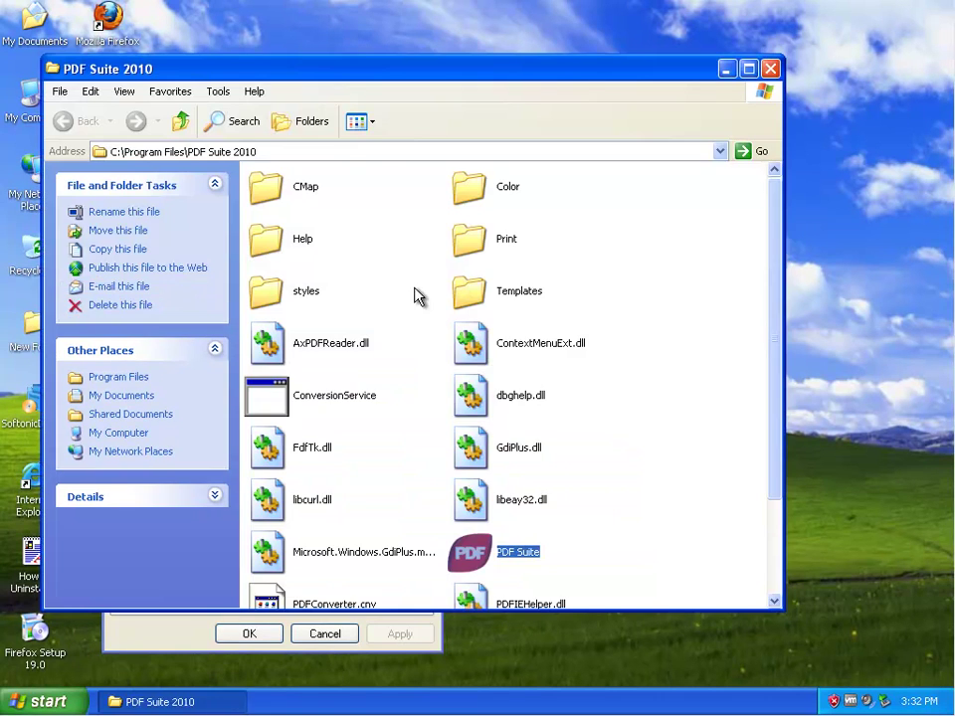
pyautogui.click(748, 69)
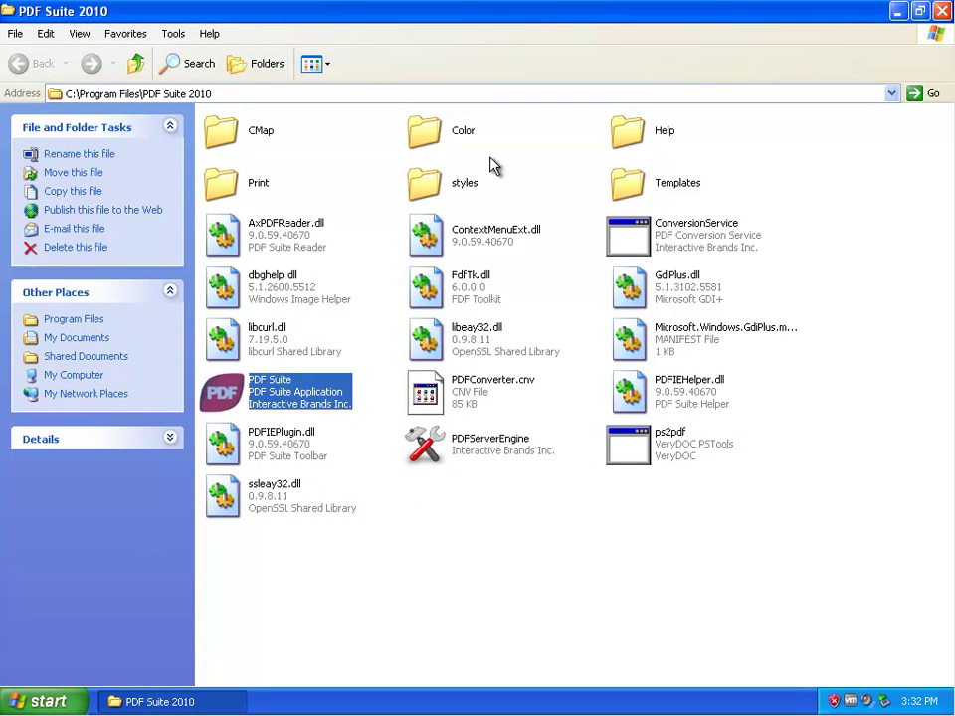
# Step: Copy the folder name PDF Suite 2010 from the installation folder's address path
pyautogui.click(227, 94)
pyautogui.click(226, 94)
pyautogui.moveTo(226, 94); pyautogui.dragTo(152, 96)
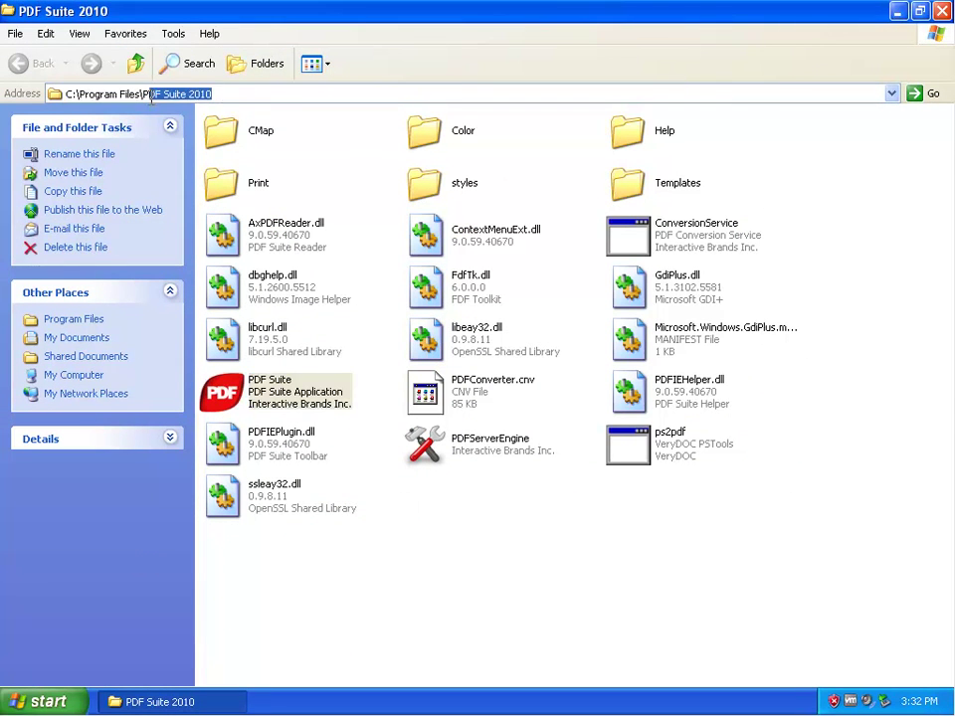
pyautogui.rightClick(167, 96)
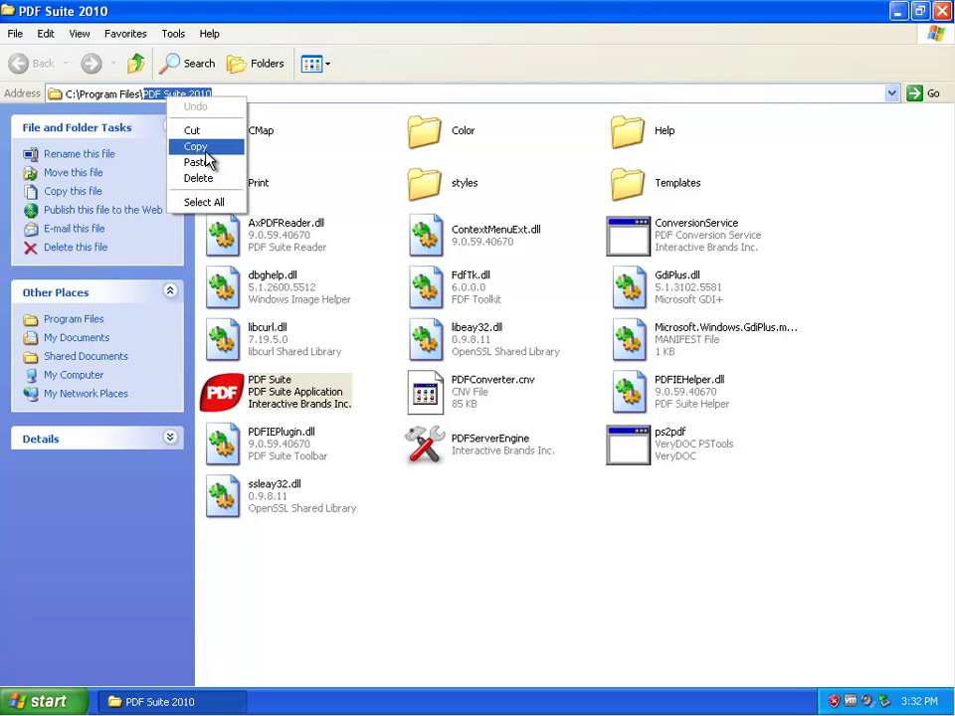
pyautogui.click(205, 149)
pyautogui.click(586, 262)
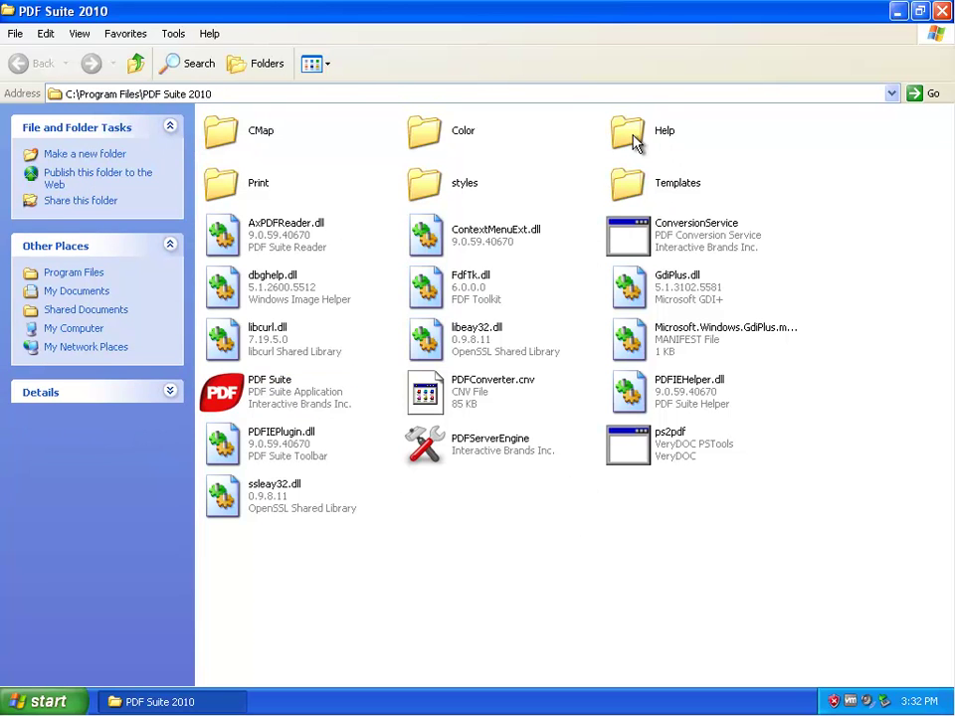
# Step: Check the Help subfolder's contents, return to the PDF Suite 2010 folder, minimize it and dismiss the shortcut's properties
pyautogui.doubleClick(624, 129)
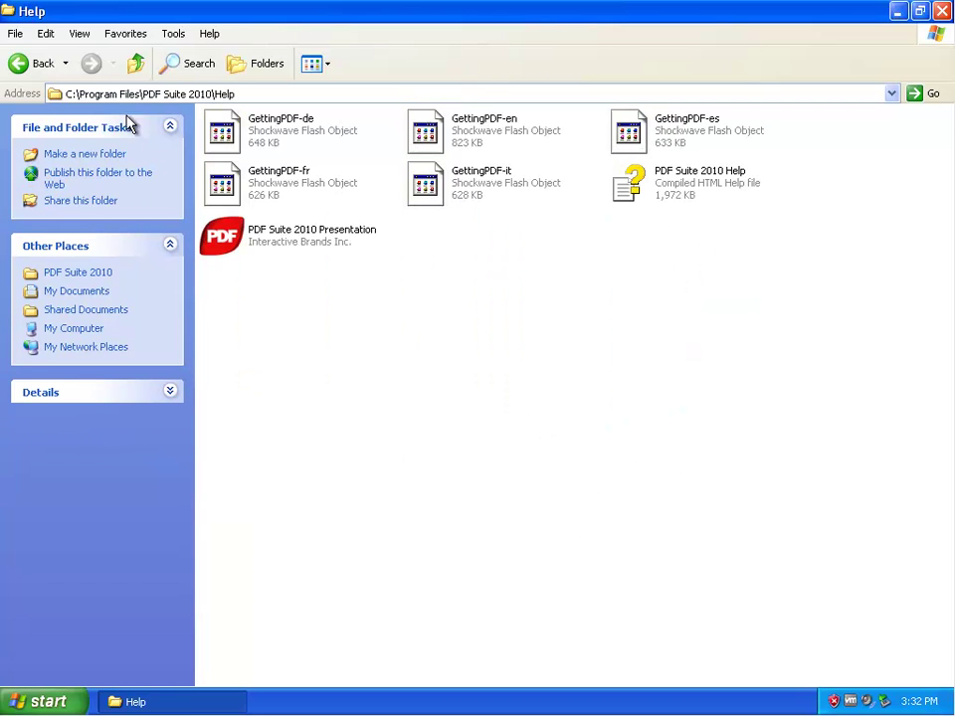
pyautogui.click(136, 63)
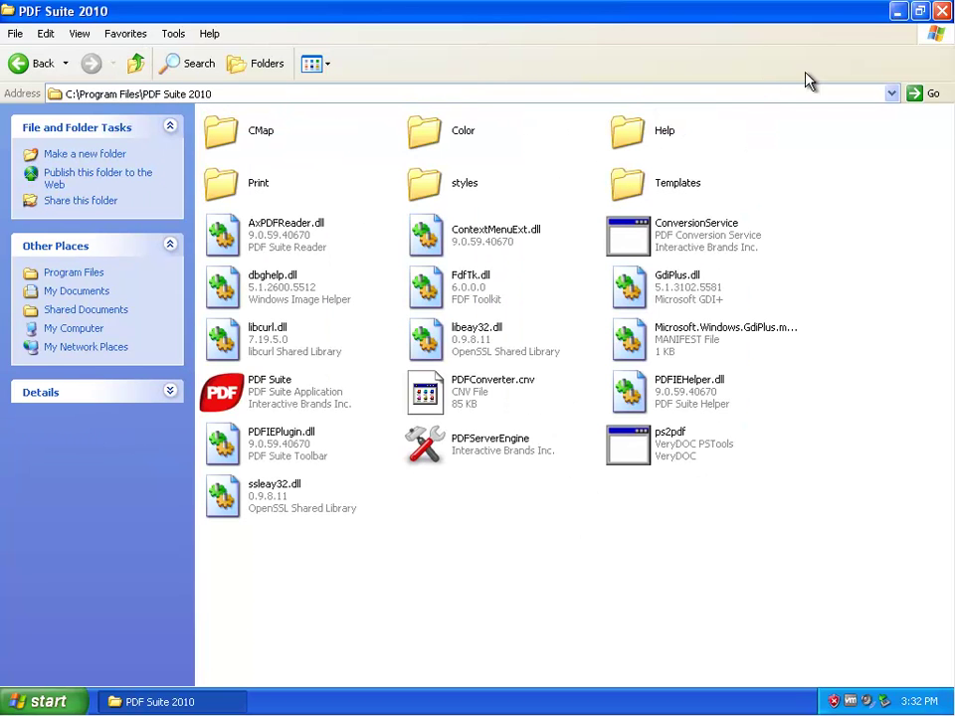
pyautogui.click(898, 10)
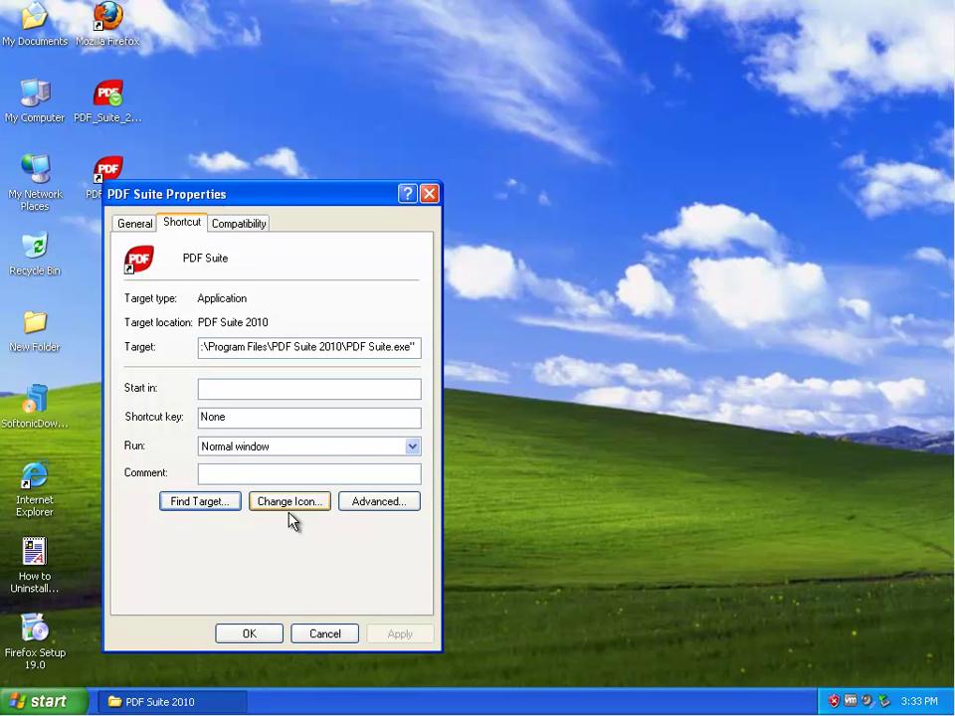
pyautogui.click(310, 631)
# Step: Examine the target command in the properties of the Uninstall or Modify PDF Suite 2010 program shortcut
pyautogui.click(45, 701)
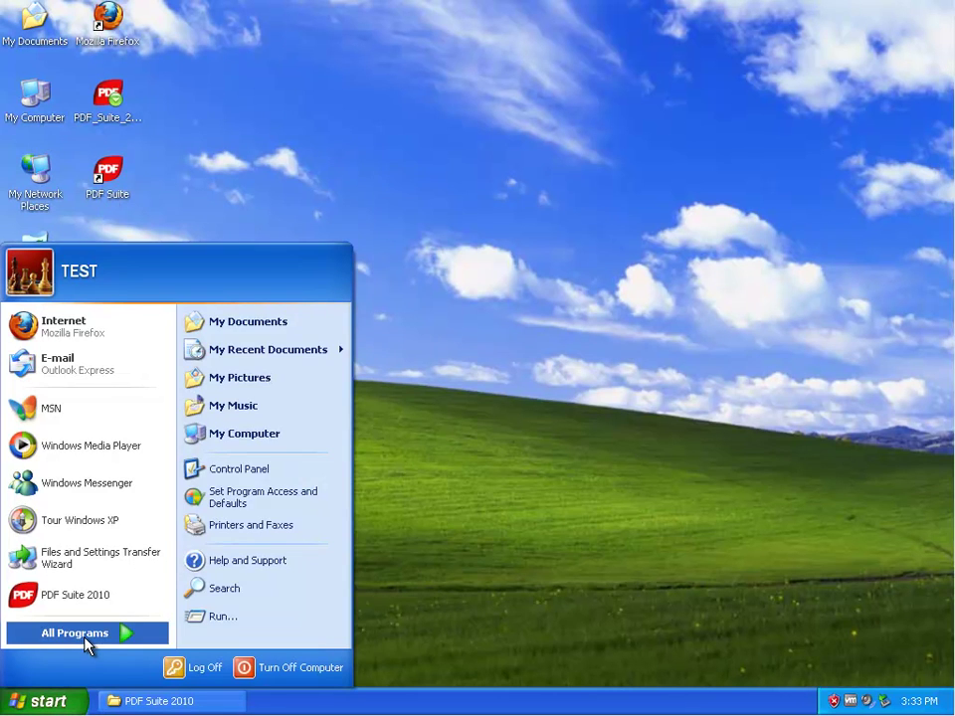
pyautogui.click(86, 635)
pyautogui.moveTo(277, 643)
pyautogui.rightClick(377, 665)
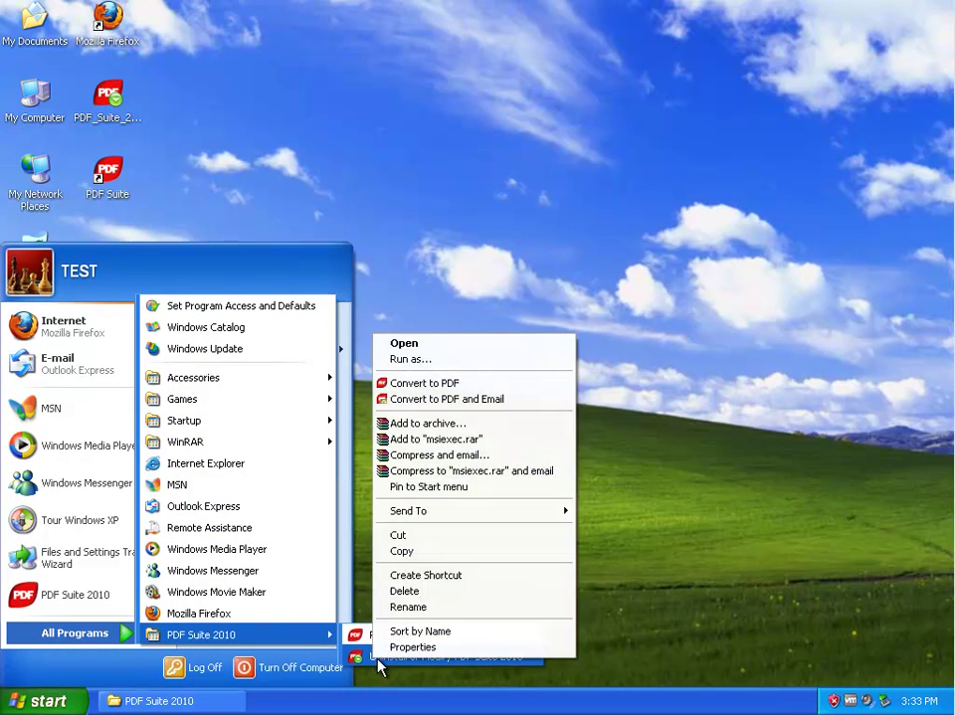
pyautogui.click(384, 652)
pyautogui.moveTo(308, 329); pyautogui.dragTo(77, 339)
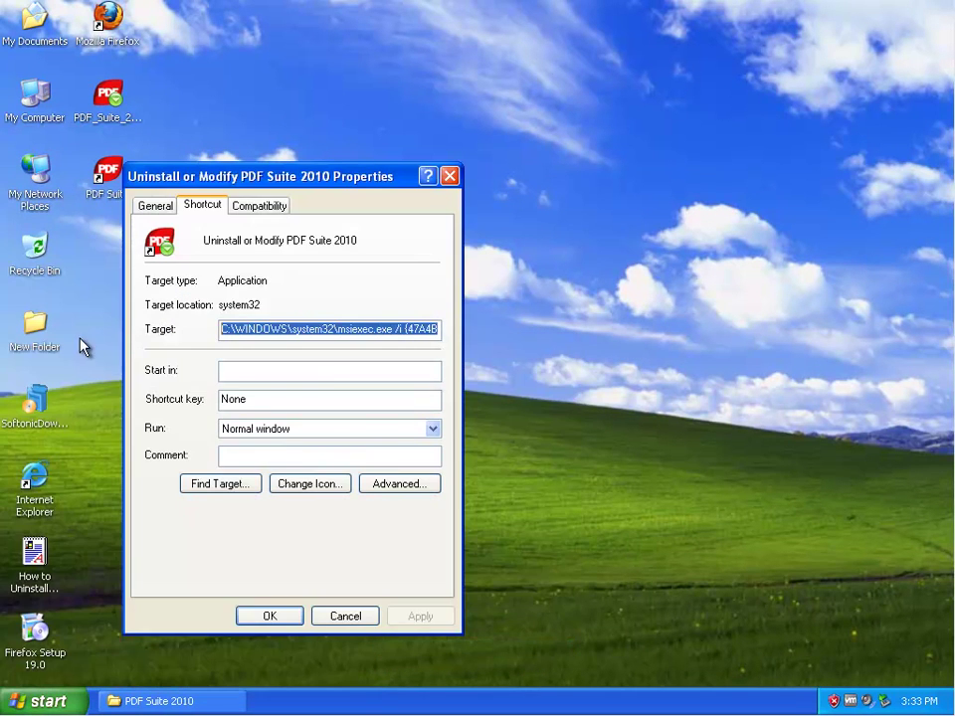
pyautogui.click(342, 329)
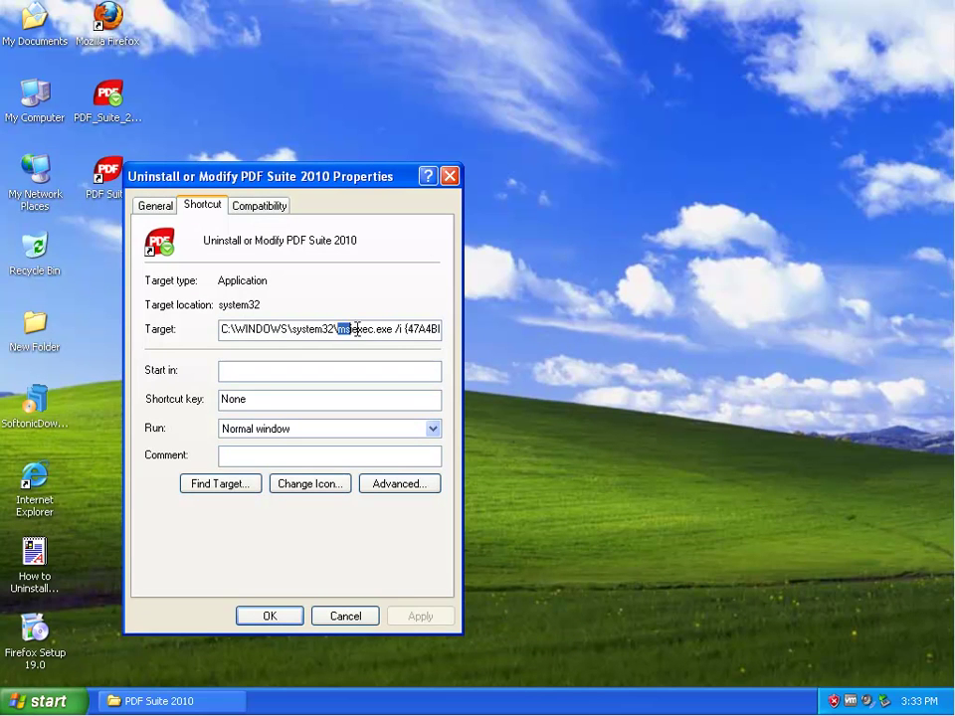
pyautogui.hotkey('shift', 'End')
# Step: Check the PDF Suite 2010 entry in Add or Remove Programs, then close the list and minimize Control Panel
pyautogui.click(40, 701)
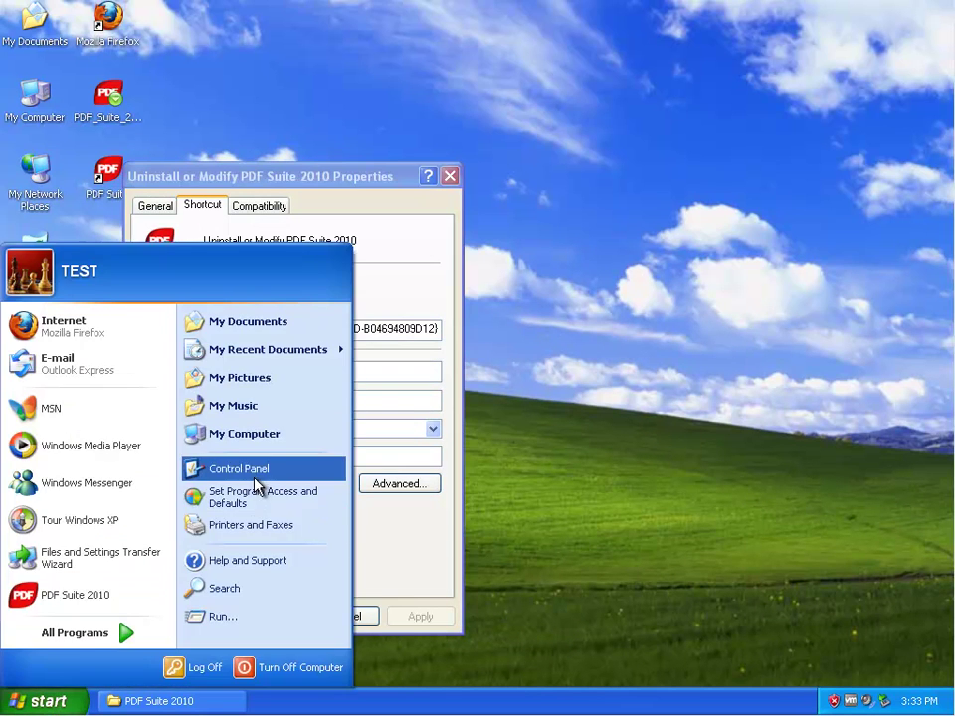
pyautogui.click(256, 478)
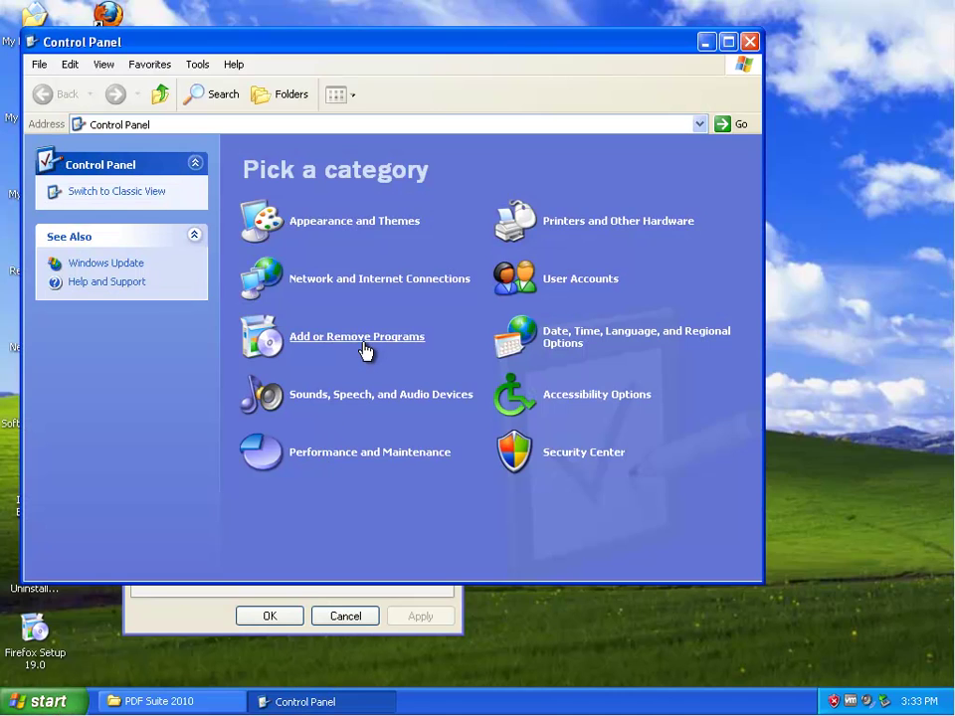
pyautogui.click(363, 341)
pyautogui.click(339, 309)
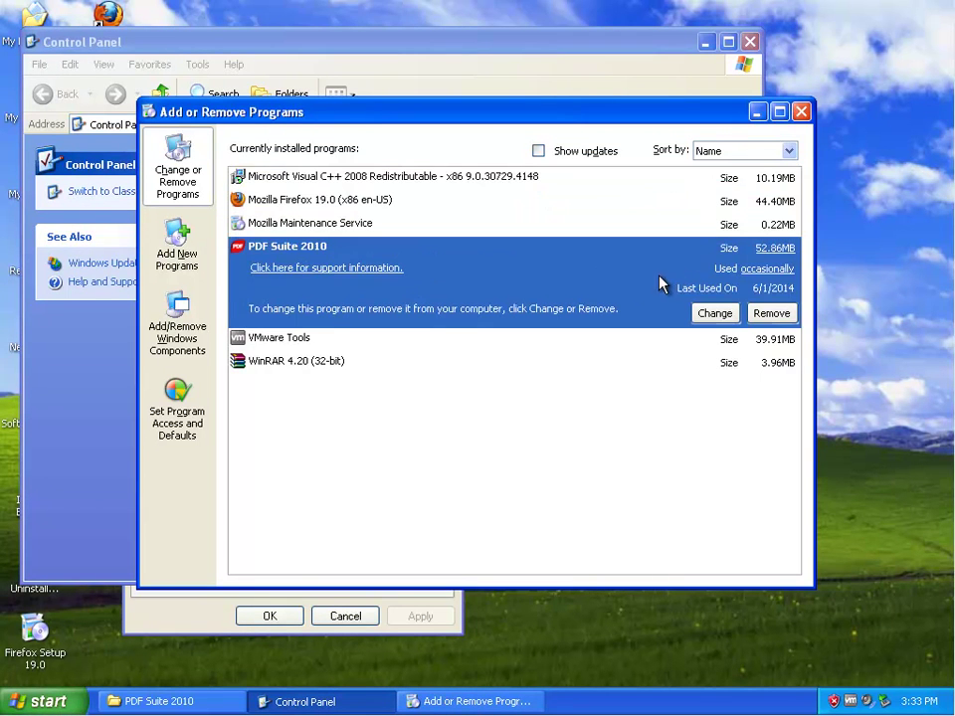
pyautogui.click(801, 111)
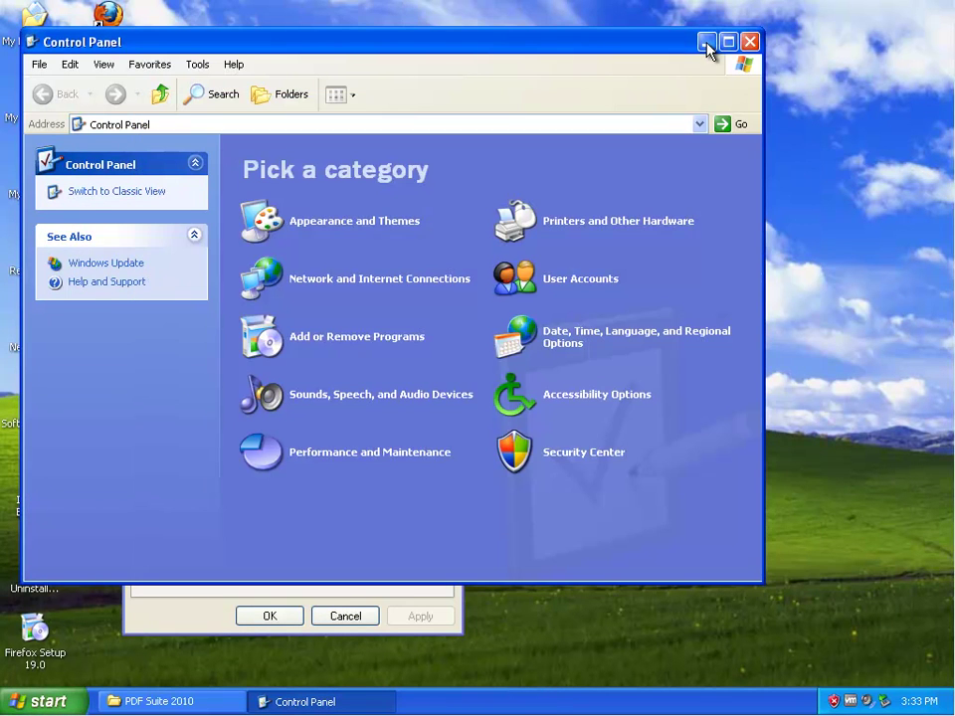
pyautogui.click(705, 42)
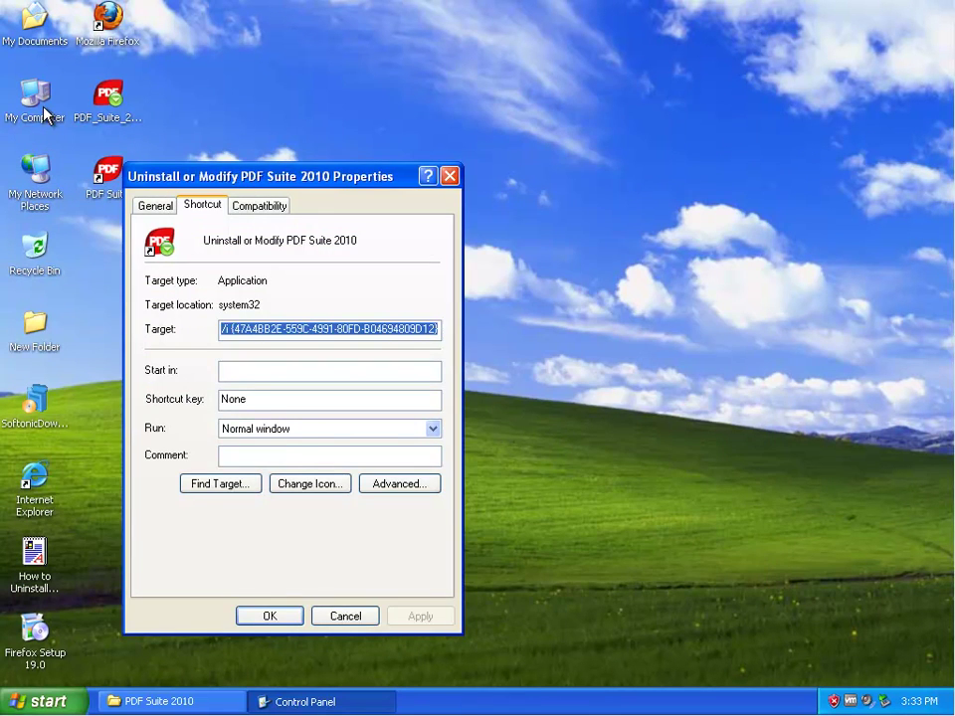
# Step: Set up an all files and folders search in My Computer that includes hidden files and tape backup and is case sensitive
pyautogui.doubleClick(45, 117)
pyautogui.click(243, 148)
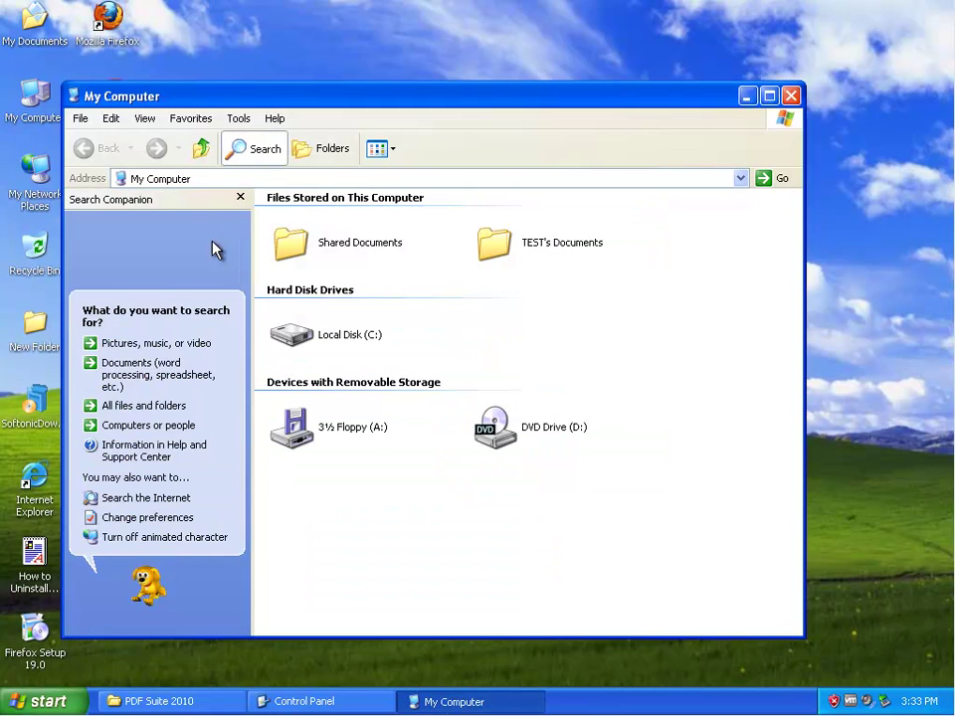
pyautogui.click(133, 408)
pyautogui.click(217, 493)
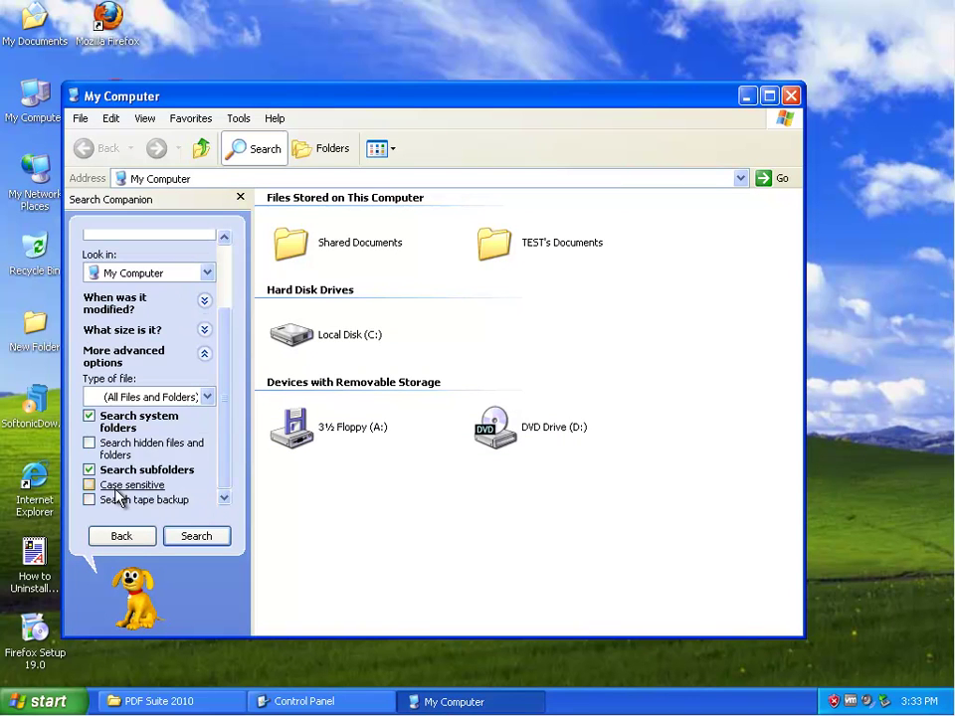
pyautogui.click(90, 442)
pyautogui.click(90, 484)
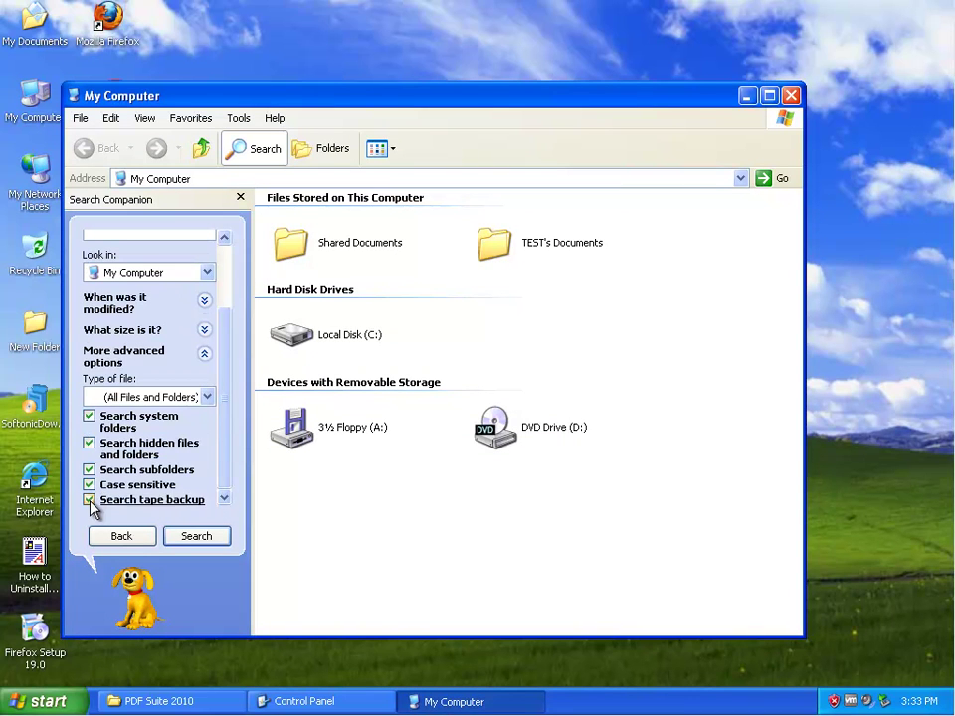
pyautogui.moveTo(227, 464); pyautogui.dragTo(202, 401)
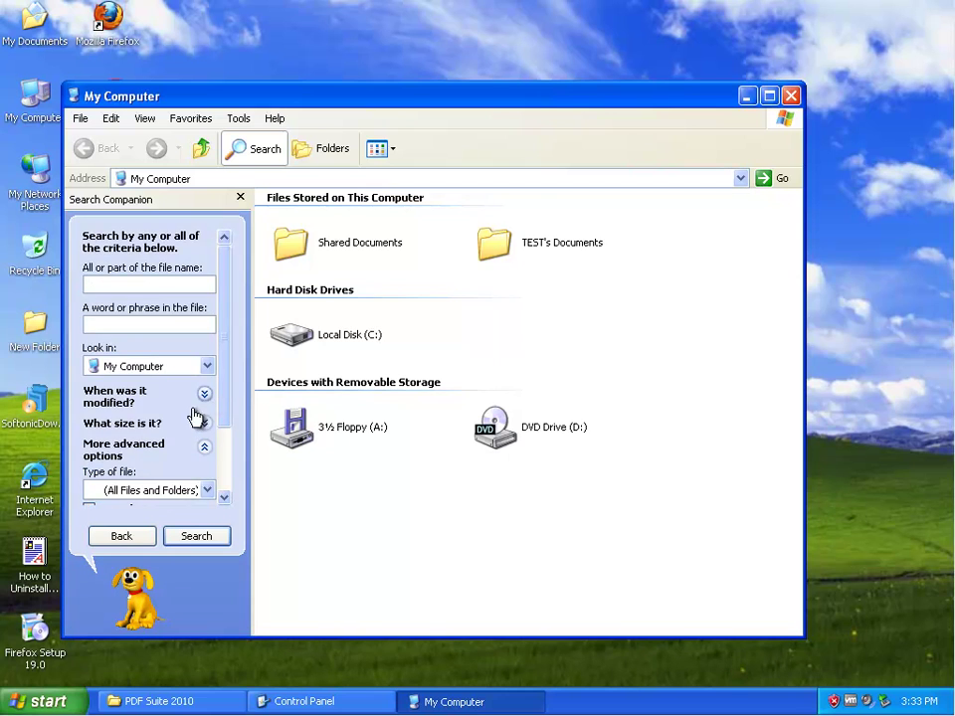
pyautogui.click(204, 448)
# Step: Search My Computer for file names containing "PDF Suite" and briefly review the installation folder
pyautogui.rightClick(139, 337)
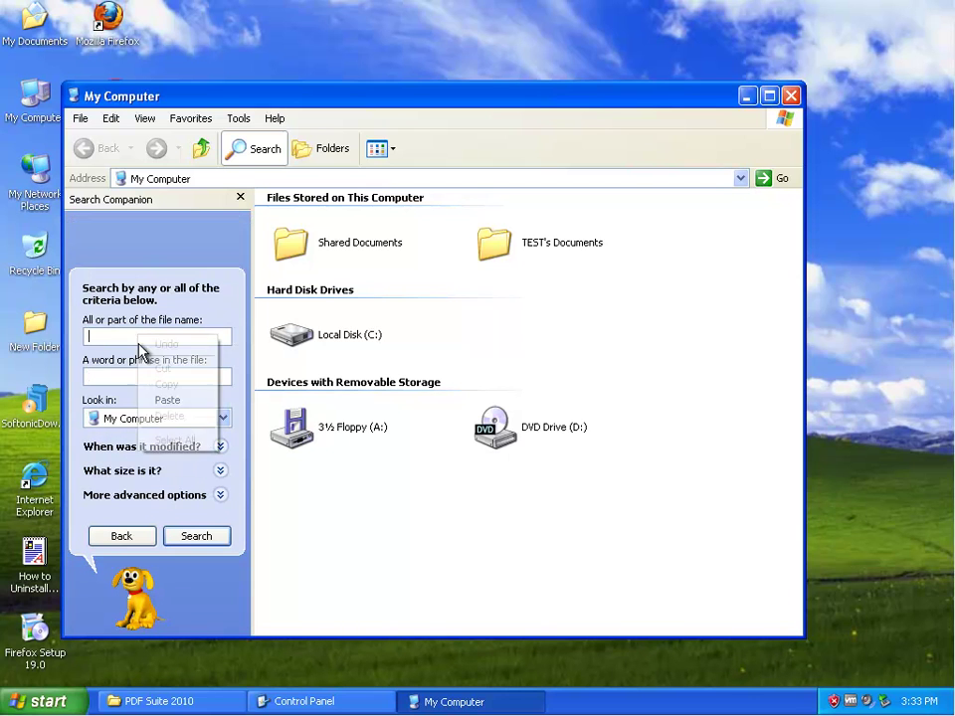
pyautogui.click(167, 401)
pyautogui.press('BackSpace')
pyautogui.press('BackSpace')
pyautogui.write('e')
pyautogui.click(196, 542)
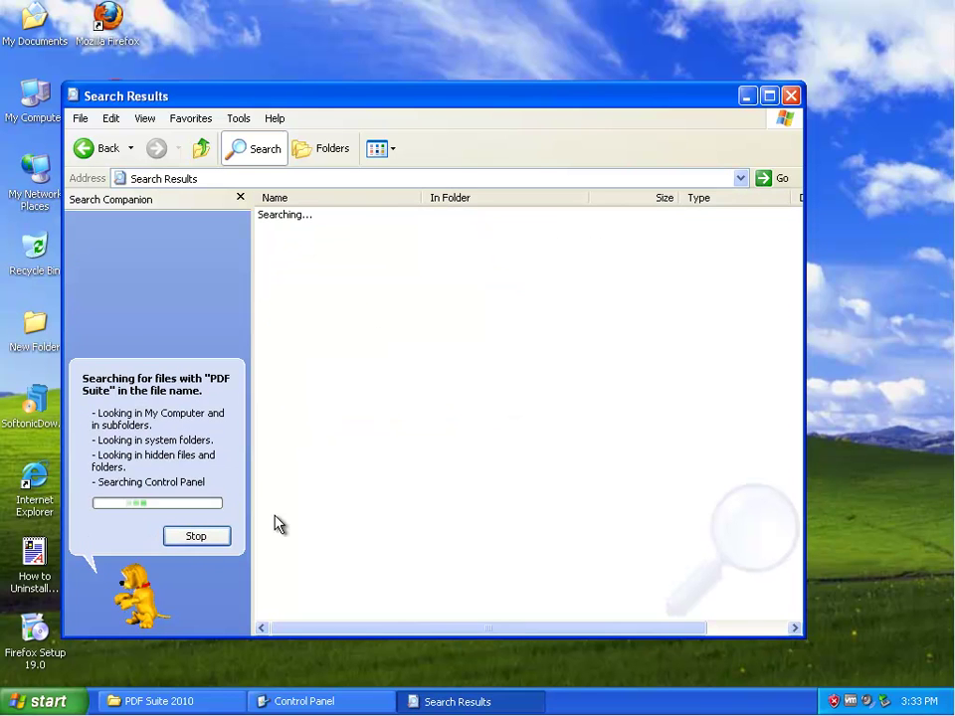
pyautogui.click(205, 704)
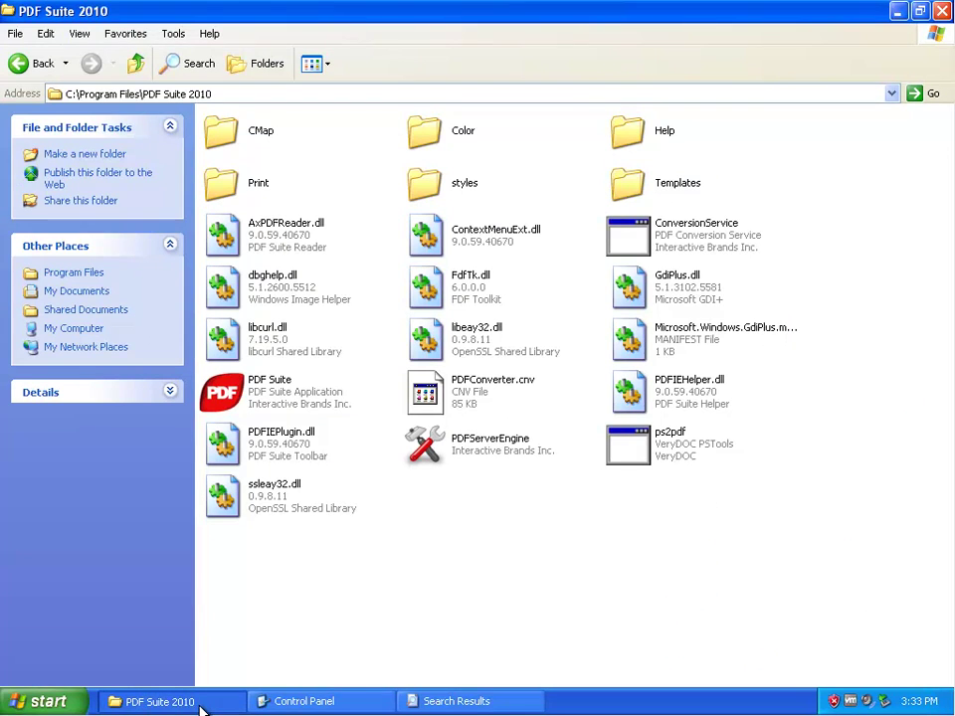
pyautogui.click(203, 704)
# Step: Copy the msiexec.exe command with its /i product code from the Uninstall or Modify PDF Suite 2010 shortcut's target
pyautogui.click(45, 702)
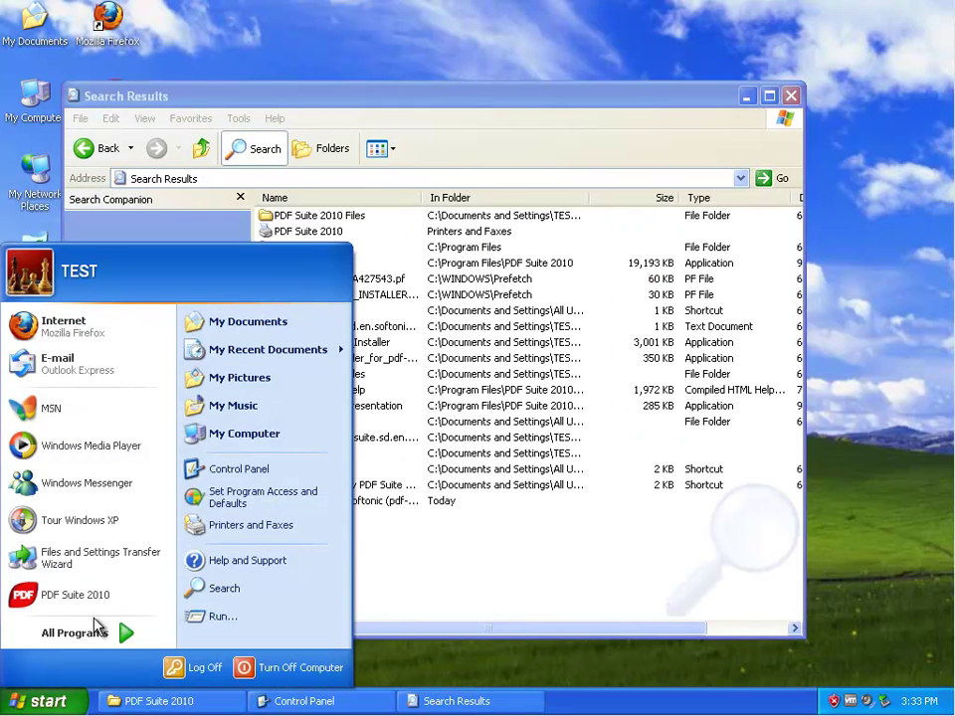
pyautogui.click(129, 633)
pyautogui.moveTo(228, 635)
pyautogui.rightClick(376, 667)
pyautogui.click(408, 647)
pyautogui.click(339, 329)
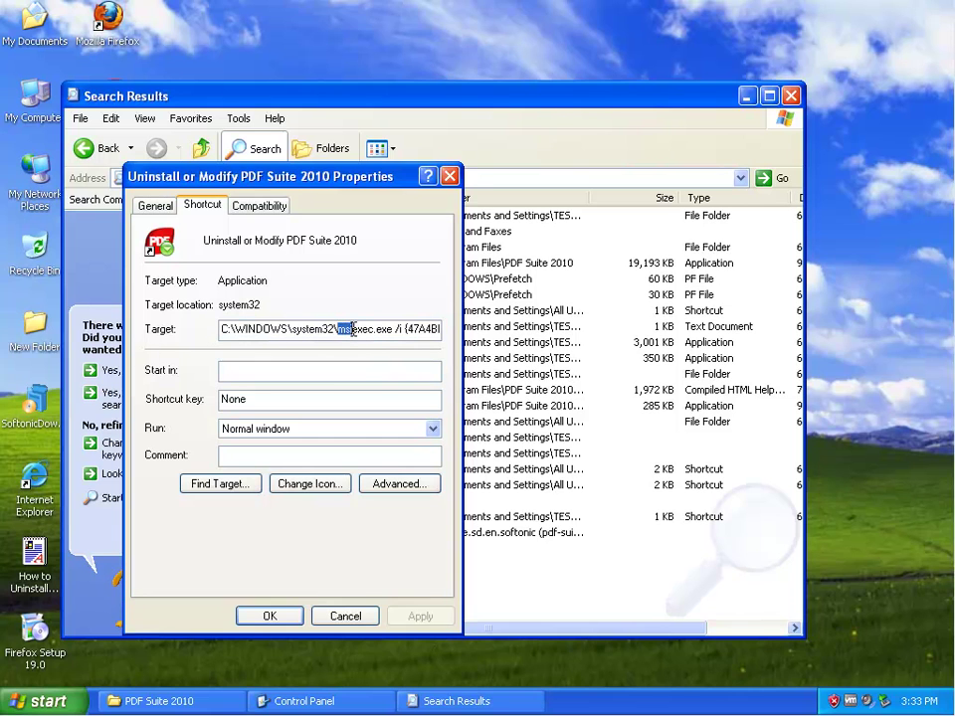
pyautogui.moveTo(383, 329); pyautogui.dragTo(510, 334)
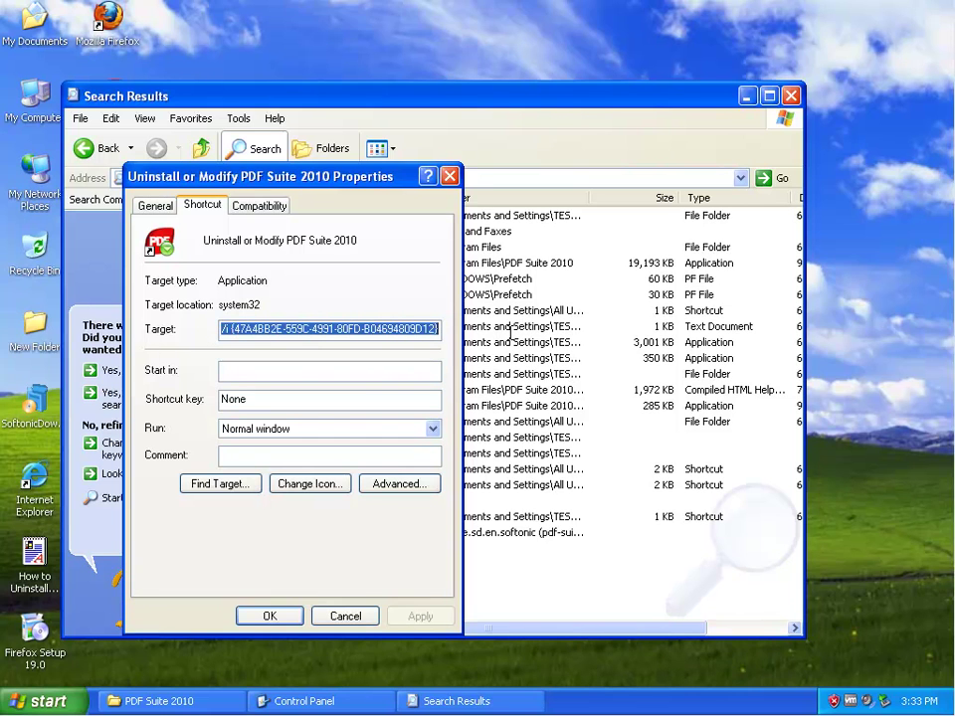
pyautogui.rightClick(426, 329)
pyautogui.click(455, 377)
# Step: Open a command prompt by running CMD
pyautogui.press('super+r')
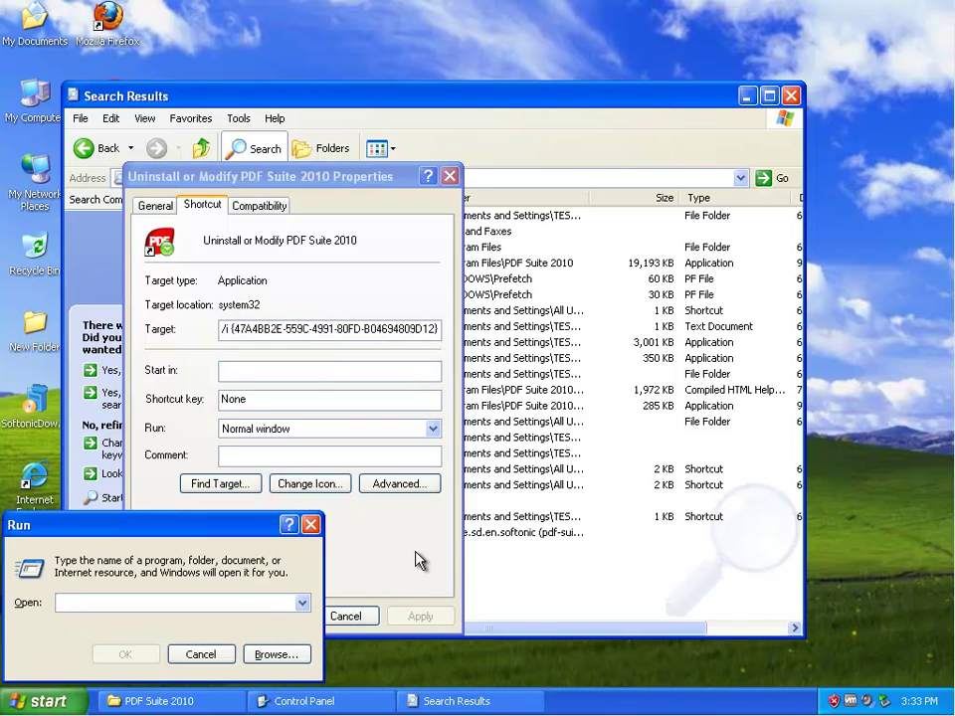
pyautogui.write('CMD')
pyautogui.press('Return')
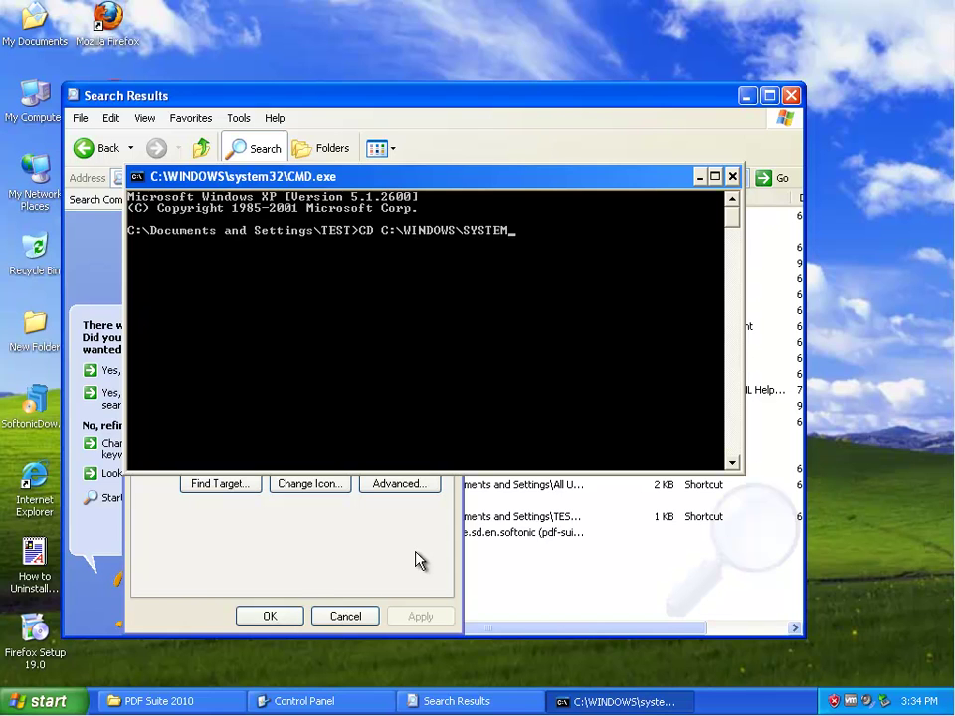
# Step: Change the command prompt directory to C:\WINDOWS\SYSTEM32 and run the copied msiexec.exe /i command
pyautogui.press('Return')
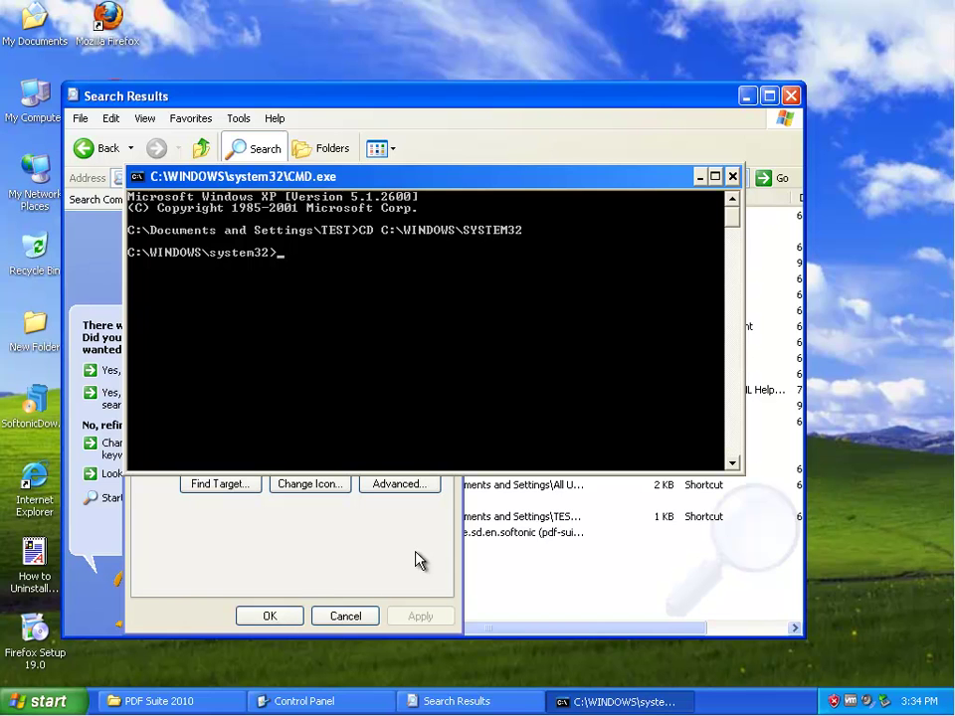
pyautogui.click(138, 177)
pyautogui.moveTo(183, 317)
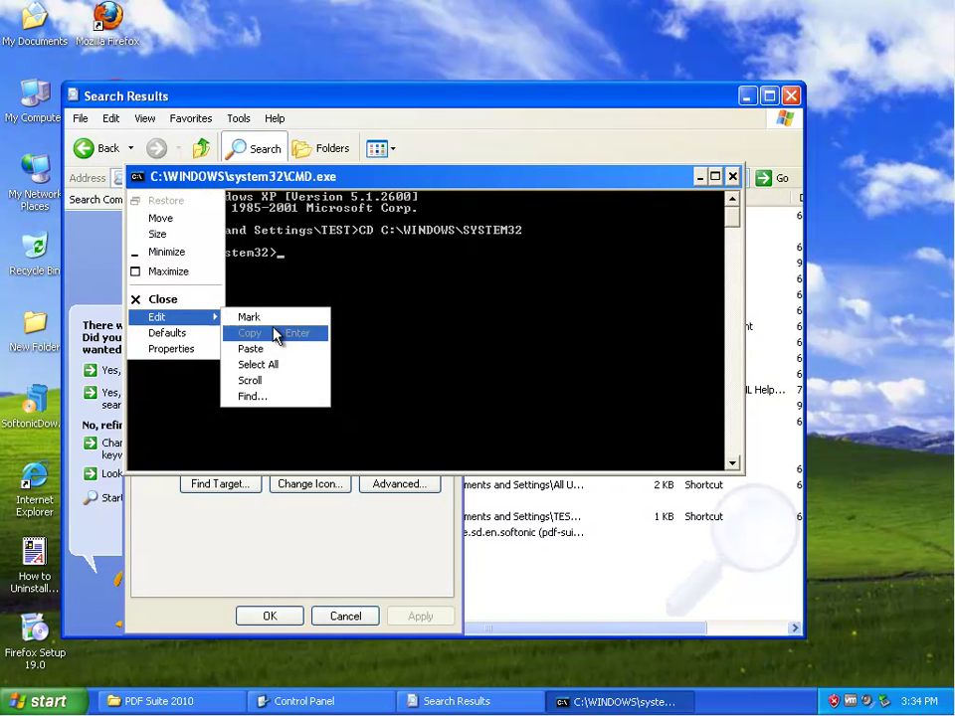
pyautogui.click(251, 349)
pyautogui.press('Return')
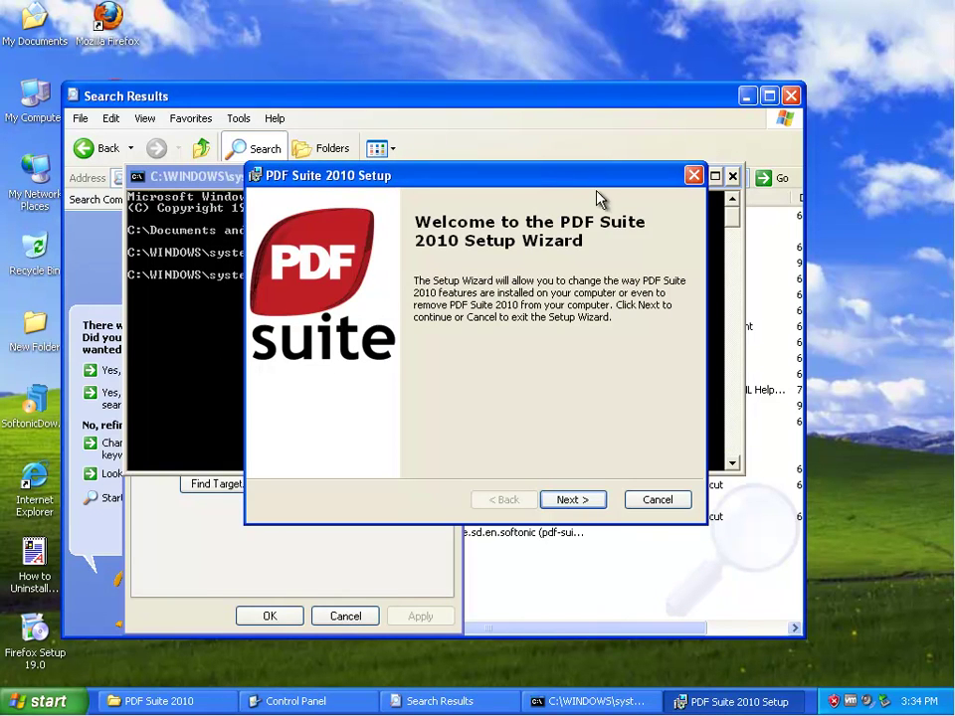
# Step: Remove PDF Suite 2010 through its Setup Wizard using the Remove operation
pyautogui.moveTo(603, 182); pyautogui.dragTo(488, 312)
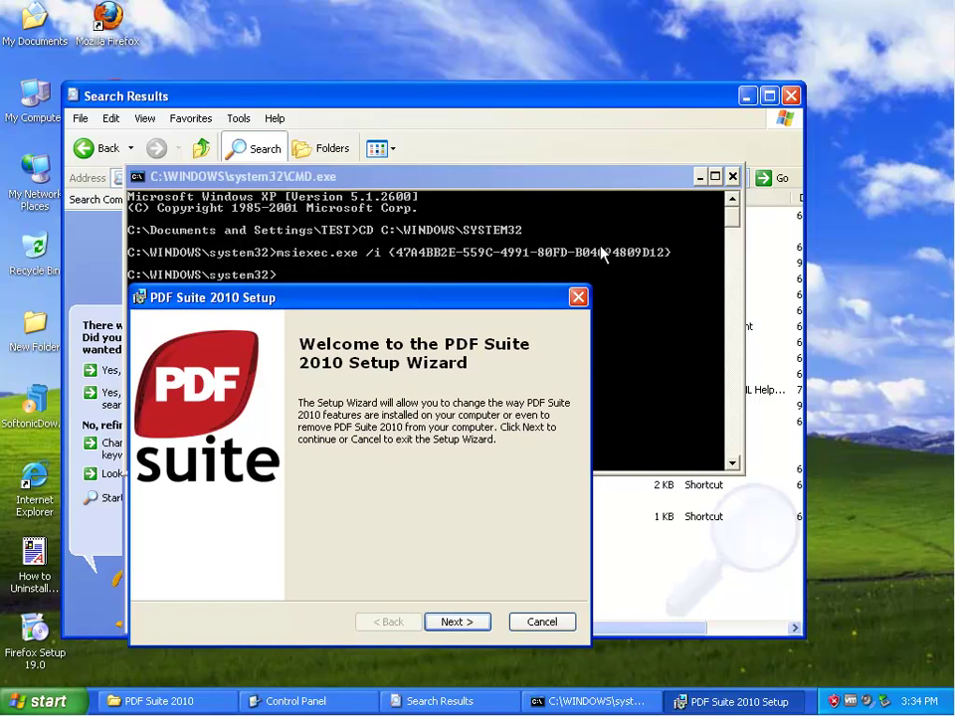
pyautogui.click(456, 622)
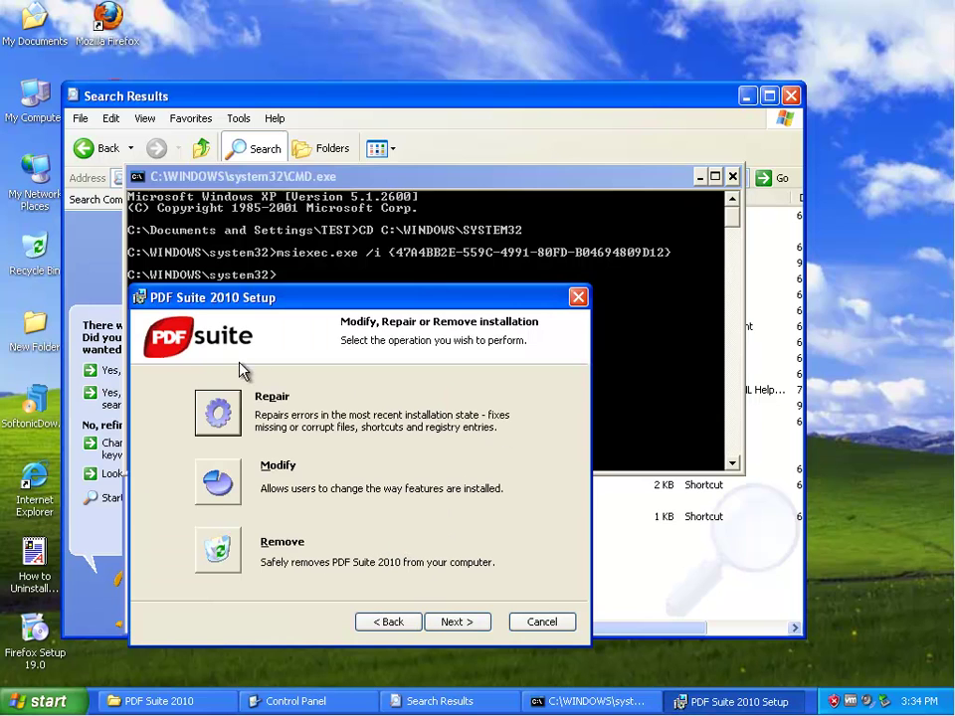
pyautogui.click(221, 552)
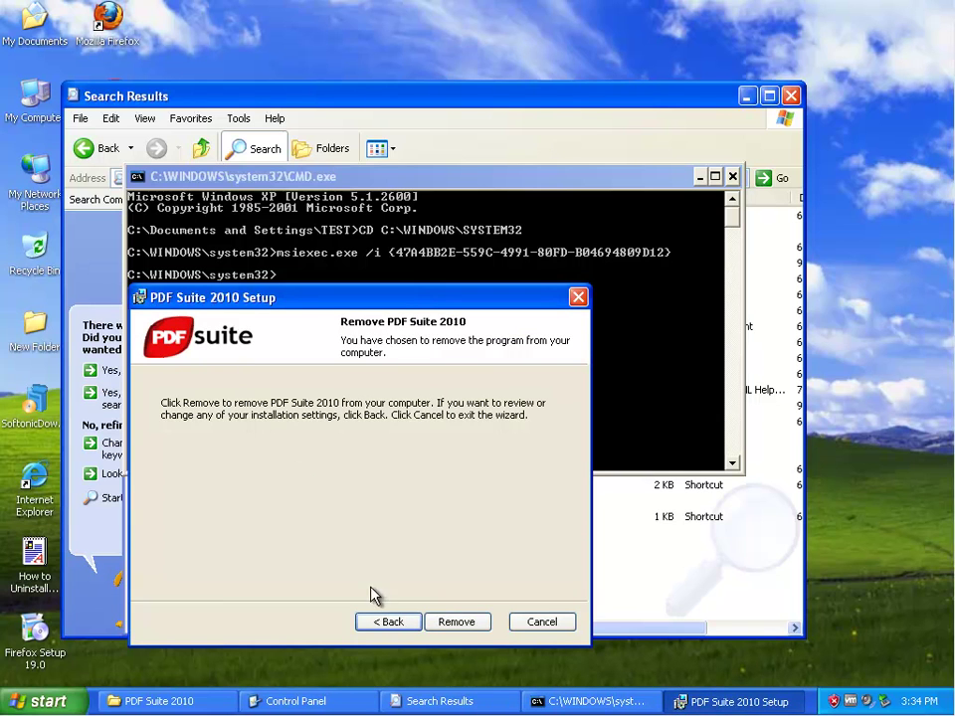
pyautogui.click(460, 625)
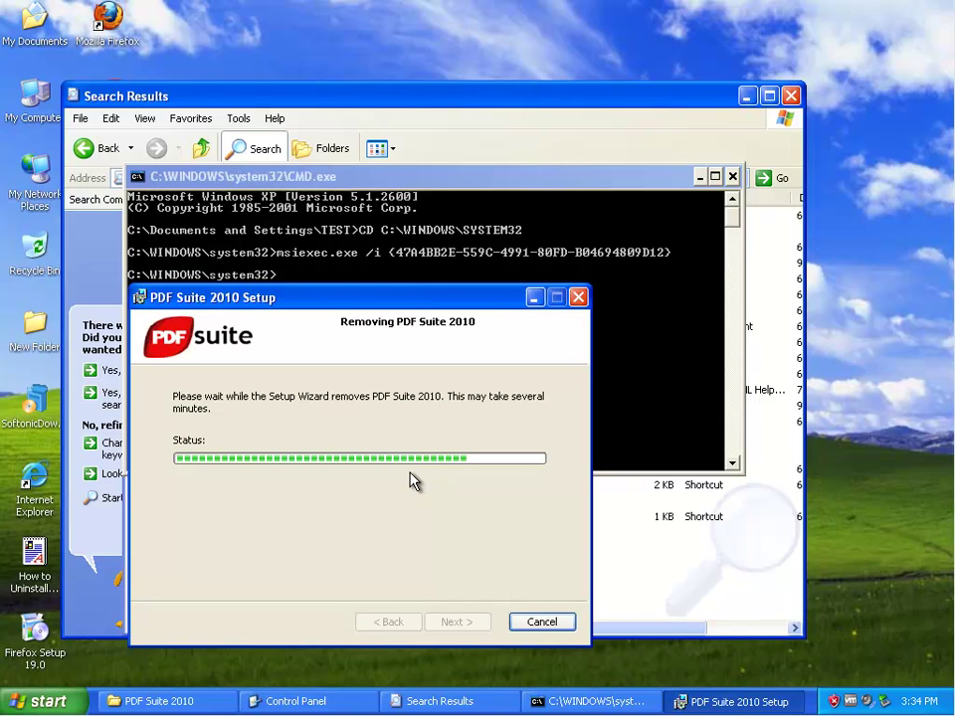
# Step: Open Registry Editor by running REGEDIT, and minimize its window
pyautogui.press('super+r')
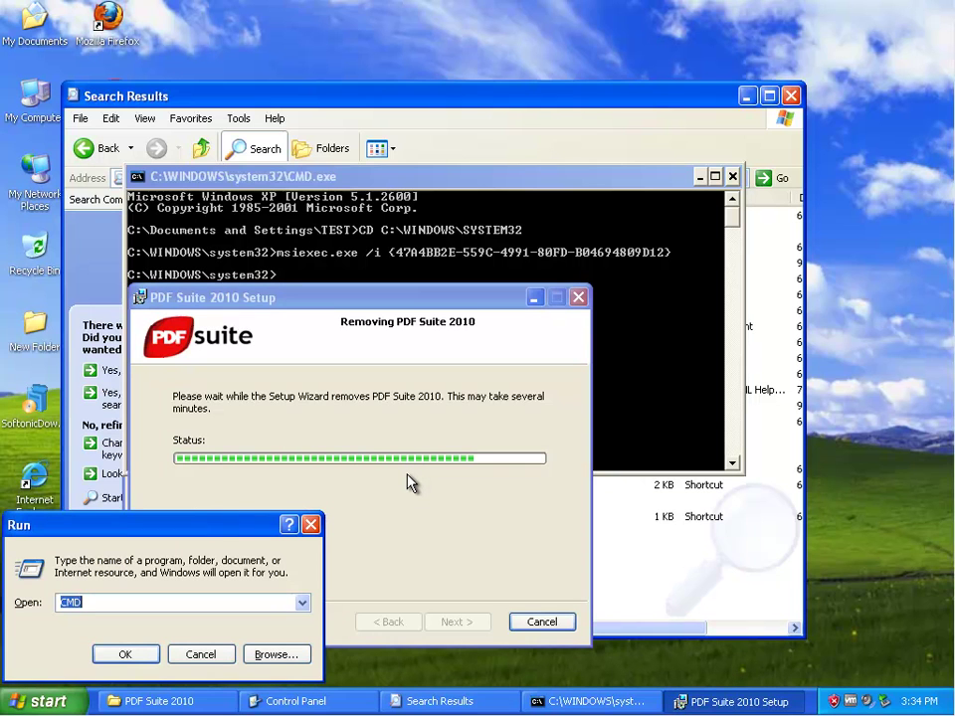
pyautogui.write('REGEDI')
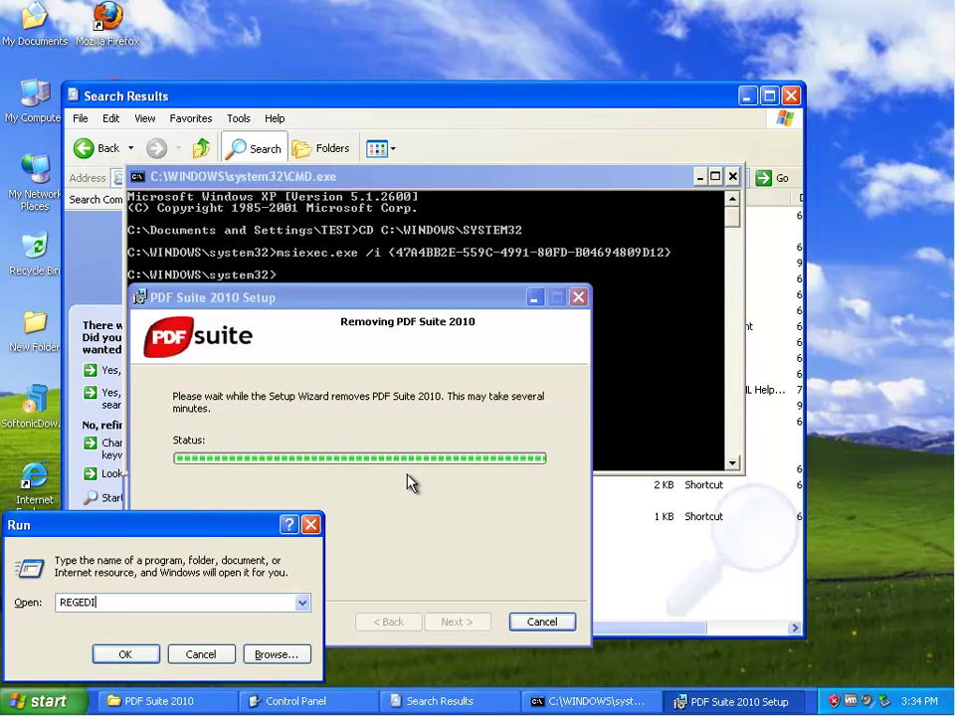
pyautogui.press('Return')
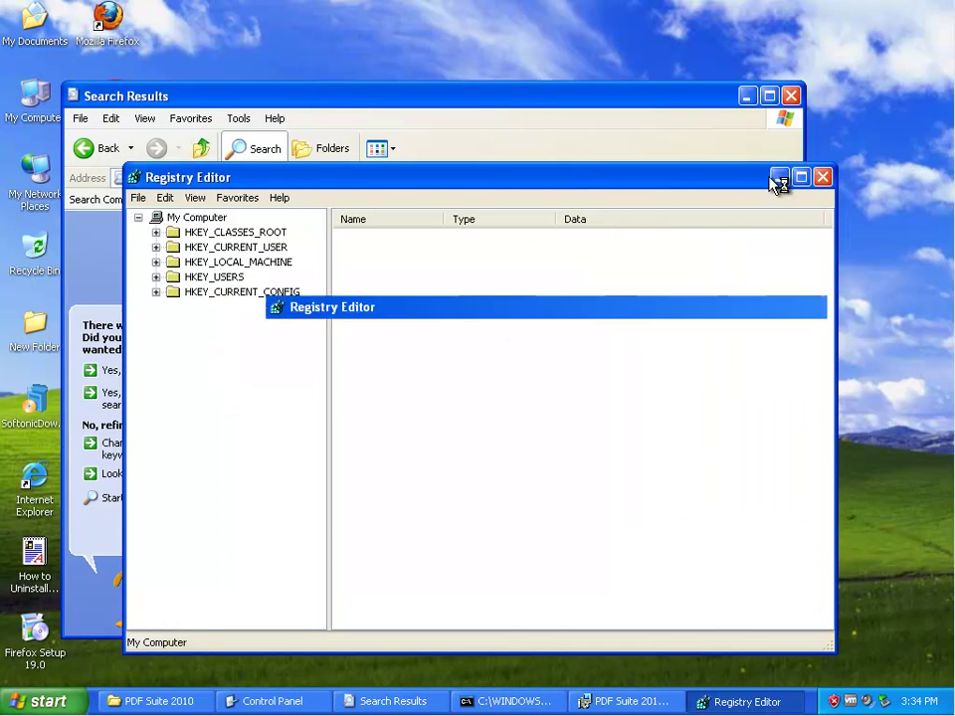
pyautogui.click(780, 179)
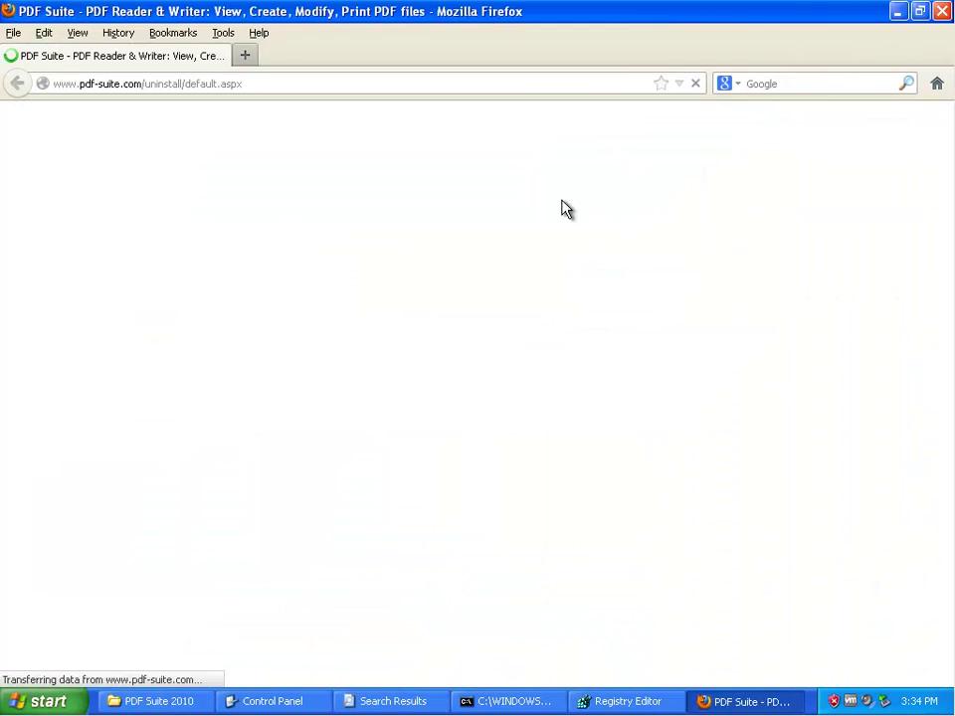
# Step: Close the PDF Suite uninstall web page, dismiss the unavailable-location error and minimize the Search Results window
pyautogui.click(943, 12)
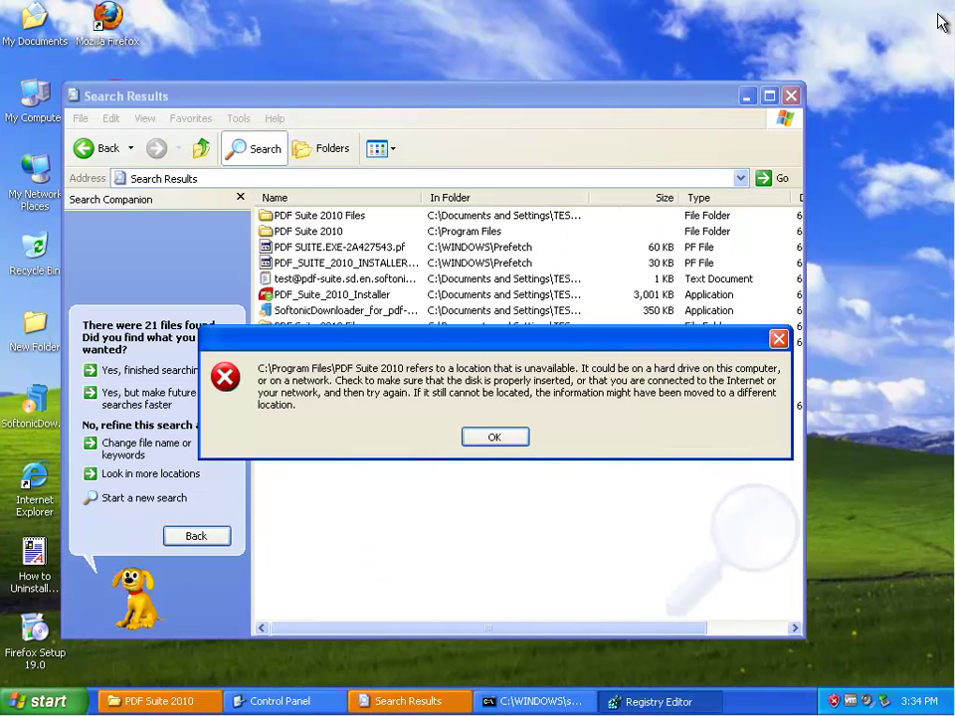
pyautogui.click(492, 439)
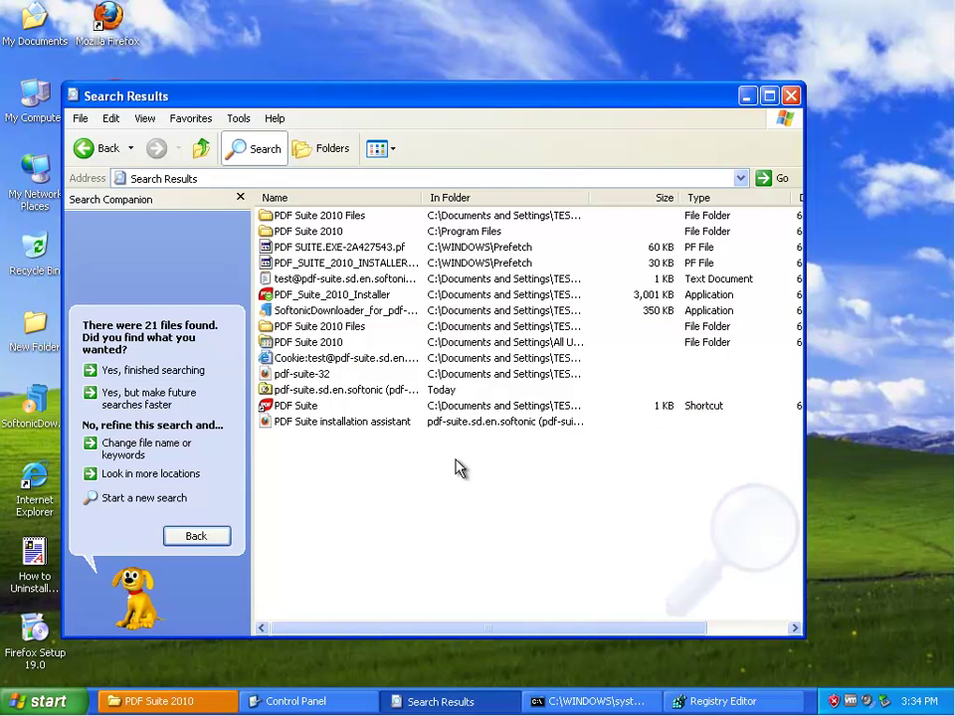
pyautogui.click(748, 96)
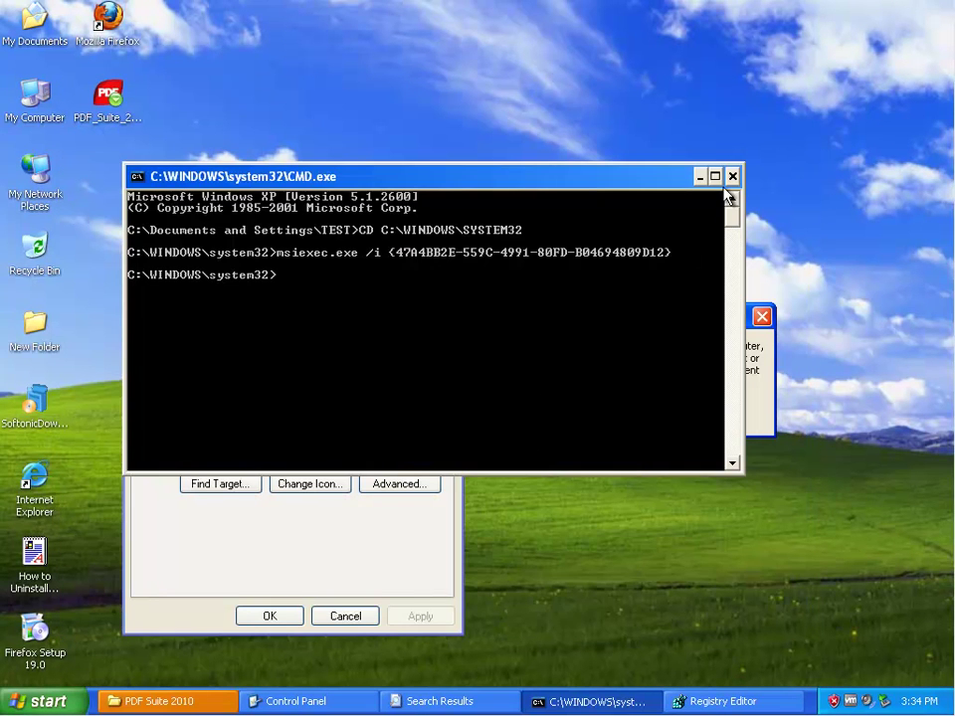
# Step: Close the command prompt, shortcut properties, PDF Suite 2010 folder and Control Panel windows
pyautogui.click(732, 176)
pyautogui.click(362, 617)
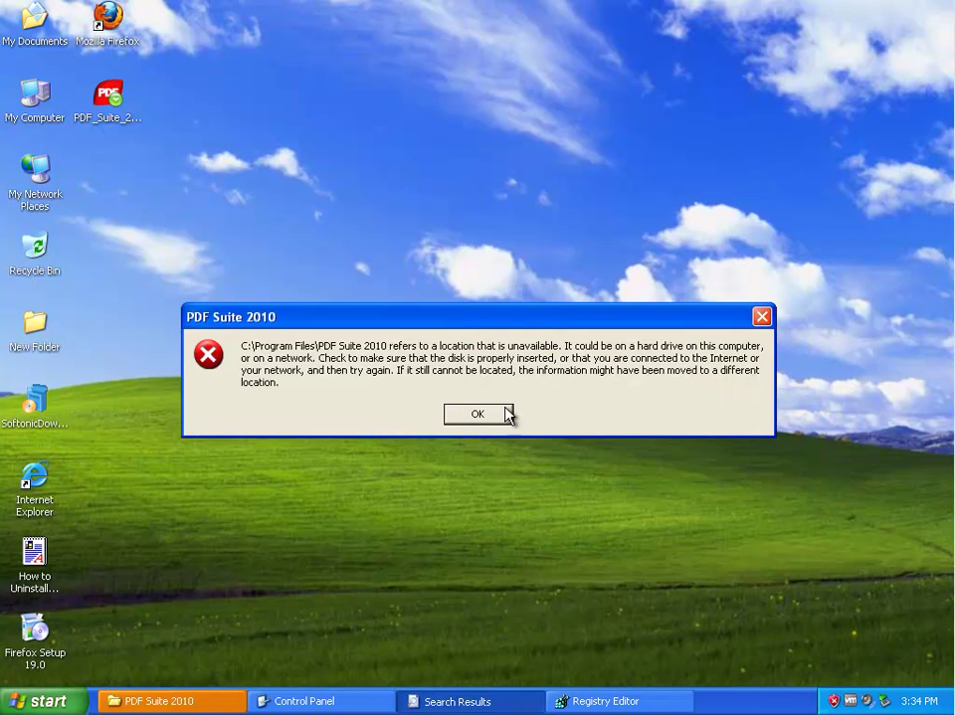
pyautogui.click(505, 420)
pyautogui.click(157, 702)
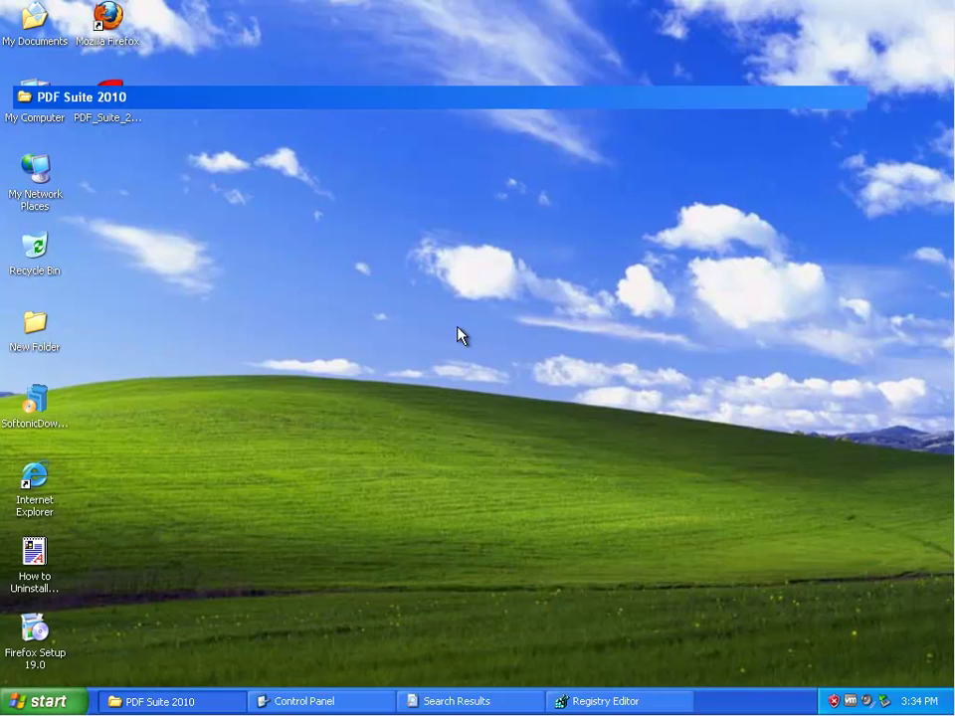
pyautogui.click(941, 11)
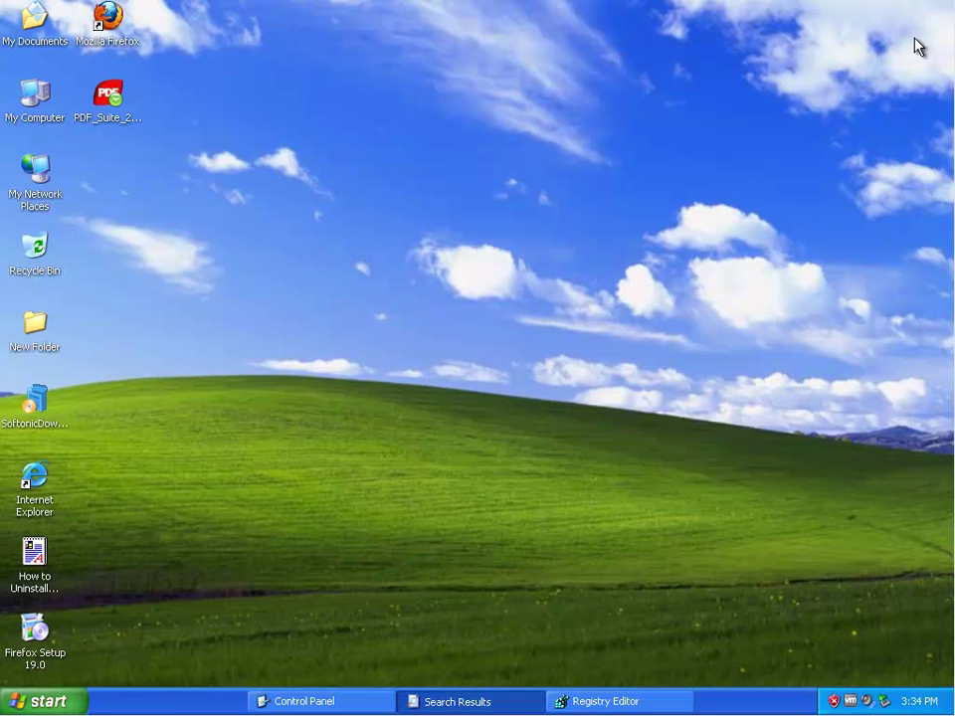
pyautogui.rightClick(169, 703)
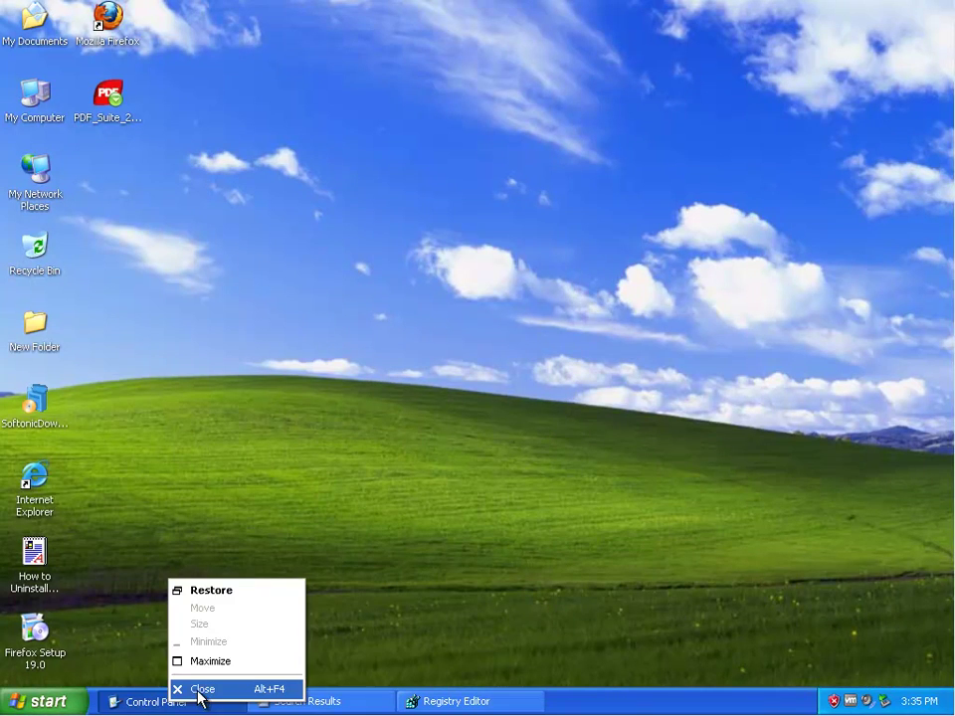
pyautogui.click(199, 688)
pyautogui.click(69, 703)
pyautogui.click(260, 668)
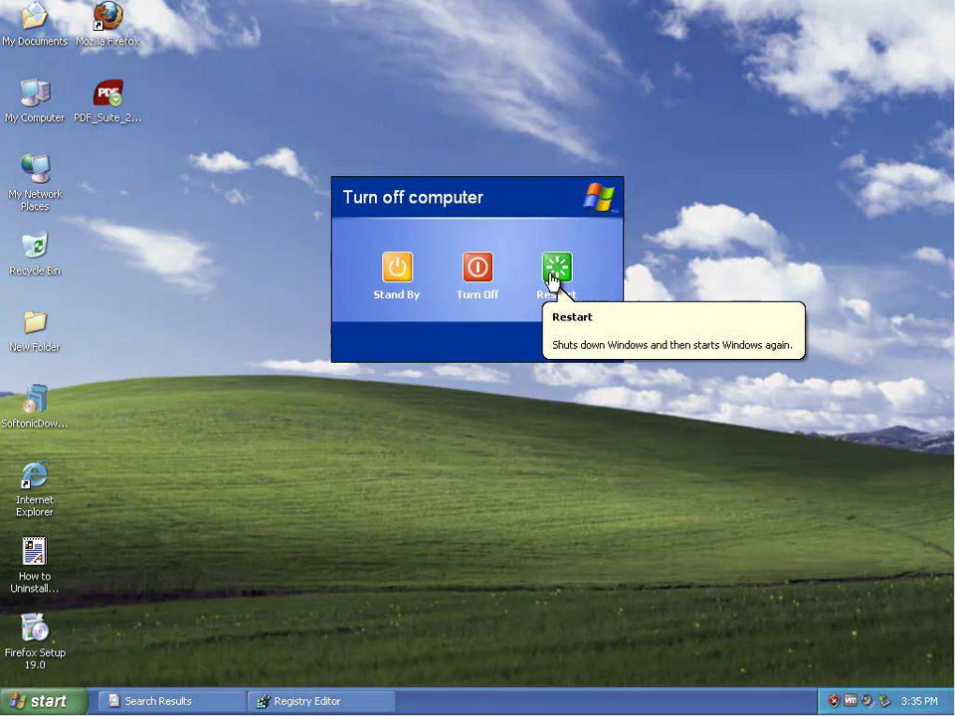
pyautogui.click(585, 342)
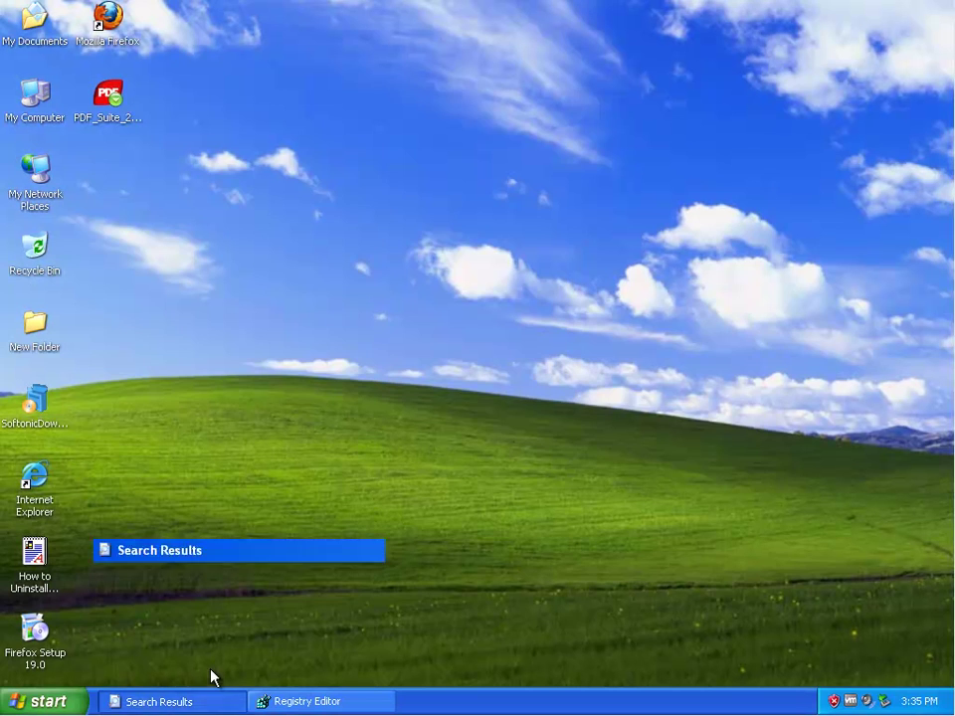
# Step: Restore the Search Results window and delete the PDF Suite installation assistant and pdf-suite-32 entries
pyautogui.click(219, 701)
pyautogui.click(285, 424)
pyautogui.press('Delete')
pyautogui.press('Return')
pyautogui.press('Delete')
pyautogui.press('Return')
pyautogui.click(314, 374)
pyautogui.press('Delete')
# Step: Try to delete the PDF Suite 2010 folder listed under the All Users path in the search results
pyautogui.click(308, 343)
pyautogui.press('Delete')
pyautogui.press('Return')
pyautogui.press('Delete')
pyautogui.press('Return')
pyautogui.click(311, 329)
# Step: Send SoftonicDownloader_for_pdf-suite, PDF_Suite_2010_Installer and the pdf-suite softonic cookie text file to the Recycle Bin
pyautogui.click(295, 312)
pyautogui.press('Delete')
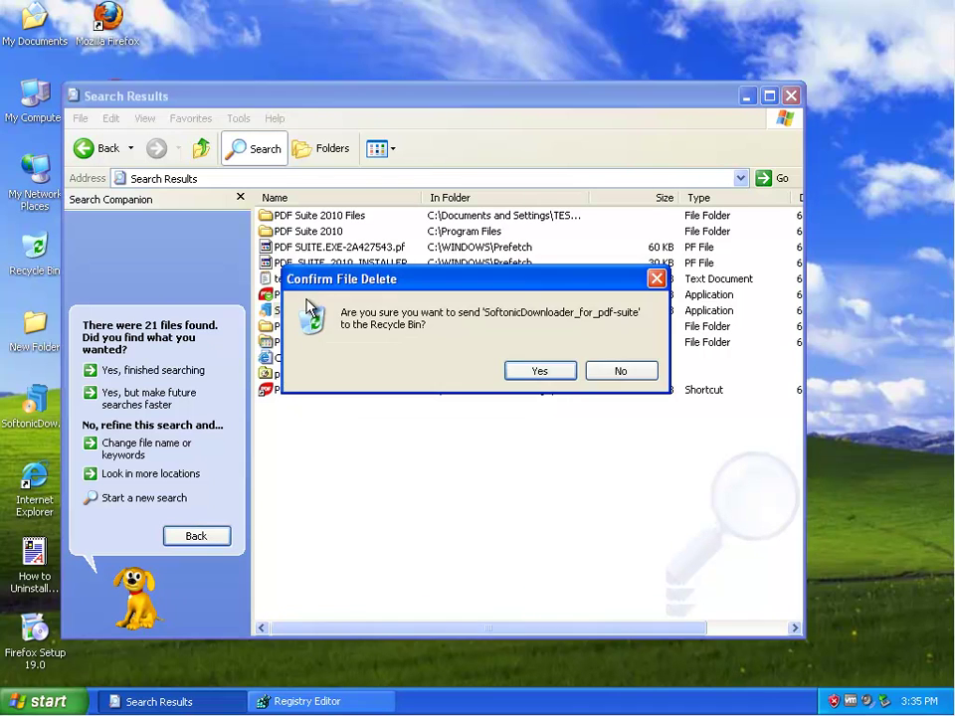
pyautogui.press('Return')
pyautogui.click(303, 295)
pyautogui.press('Delete')
pyautogui.press('Return')
pyautogui.click(303, 280)
pyautogui.press('Delete')
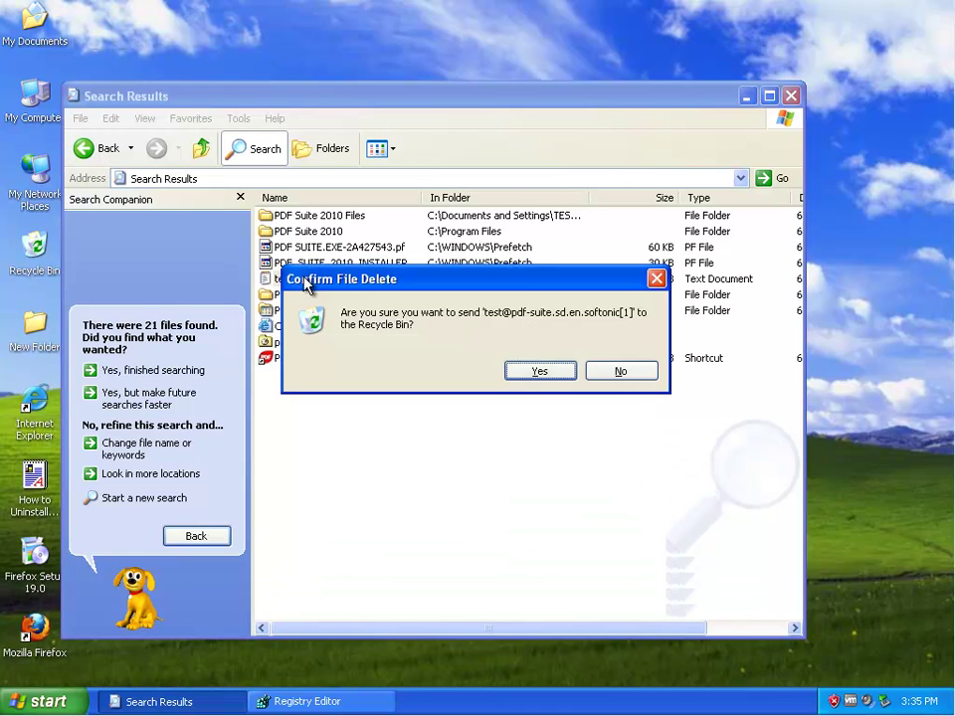
pyautogui.press('Return')
# Step: Send the PDF_SUITE_2010_INSTALLER and PDF SUITE.EXE-2A427543.pf files in C:\WINDOWS\Prefetch to the Recycle Bin
pyautogui.click(301, 264)
pyautogui.press('Delete')
pyautogui.press('Return')
pyautogui.click(311, 249)
pyautogui.press('Delete')
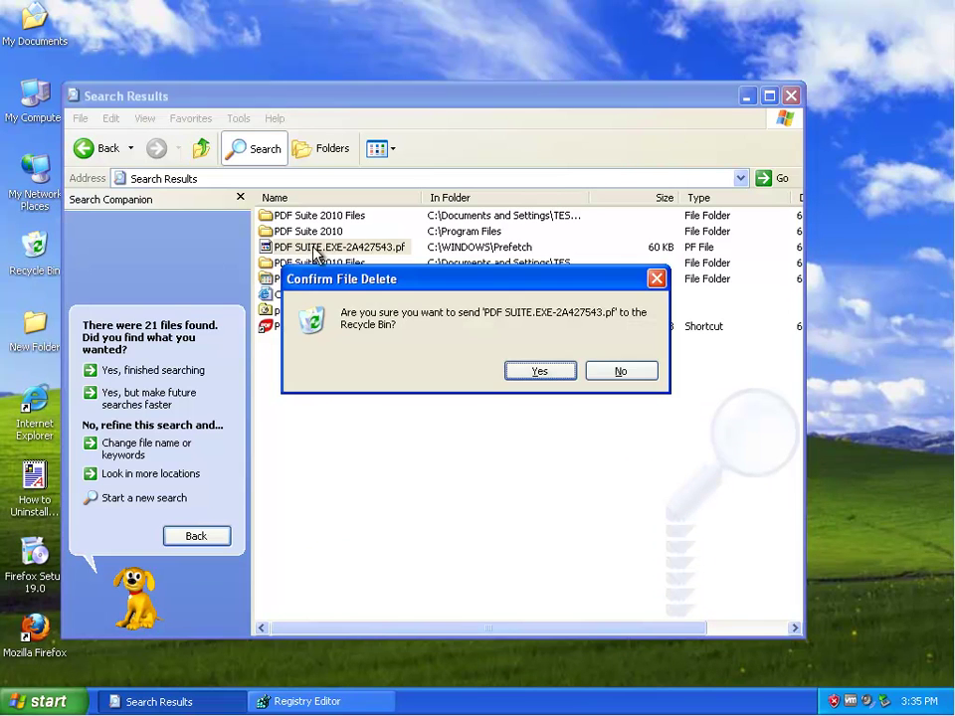
pyautogui.press('Return')
# Step: Try to delete the PDF Suite 2010 folder in C:\Program Files and the first listed PDF Suite 2010 Files folder
pyautogui.click(316, 230)
pyautogui.press('Delete')
pyautogui.press('Return')
pyautogui.click(316, 215)
pyautogui.press('Delete')
pyautogui.press('Return')
# Step: Switch to Registry Editor and search the keys, values and data for "PDF SUITE"
pyautogui.hotkey('alt', 'Tab')
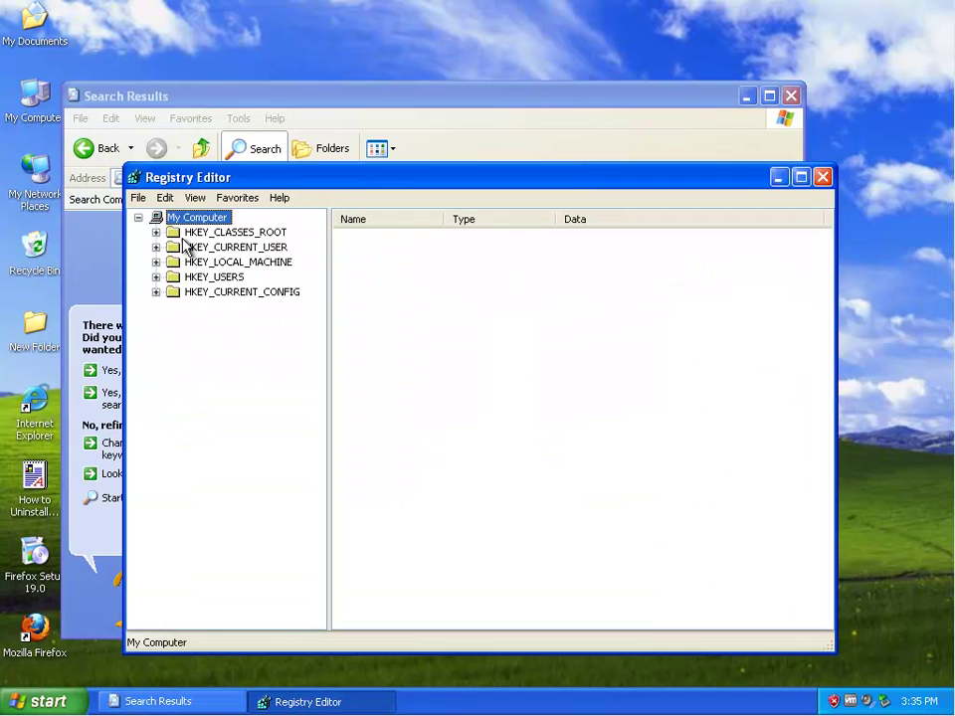
pyautogui.hotkey('ctrl', 'f')
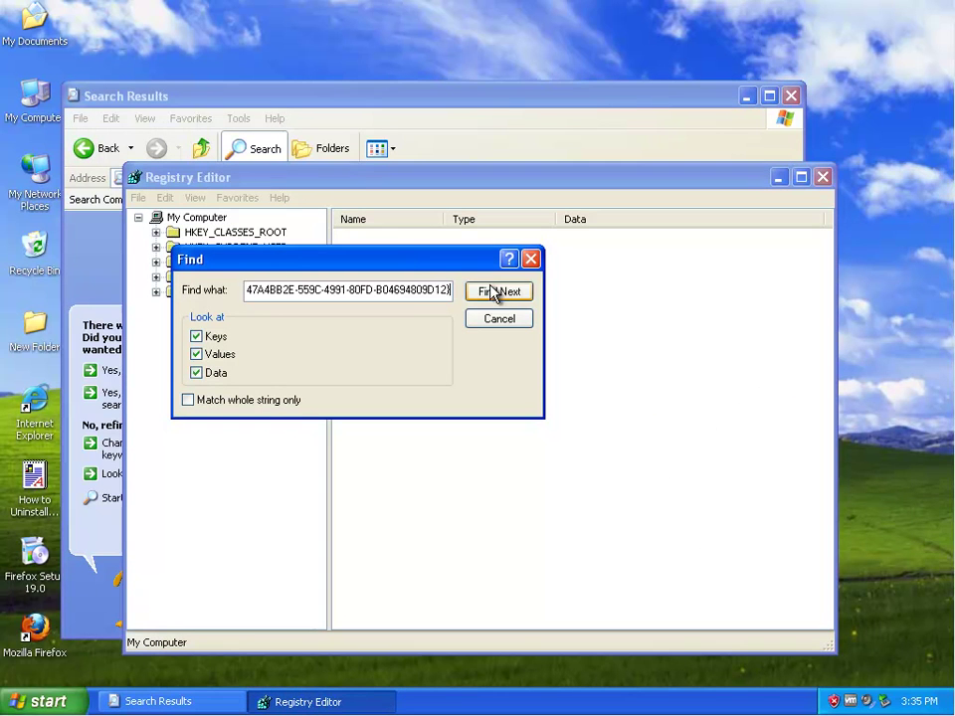
pyautogui.doubleClick(379, 289)
pyautogui.press('Delete')
pyautogui.write('PDF SUITE')
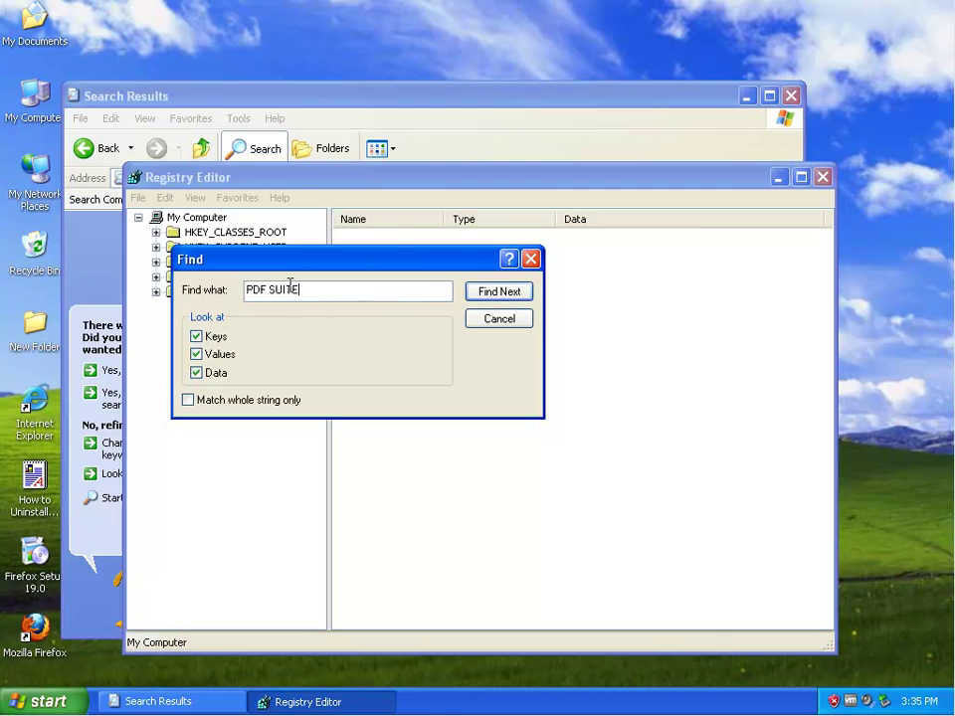
pyautogui.press('Return')
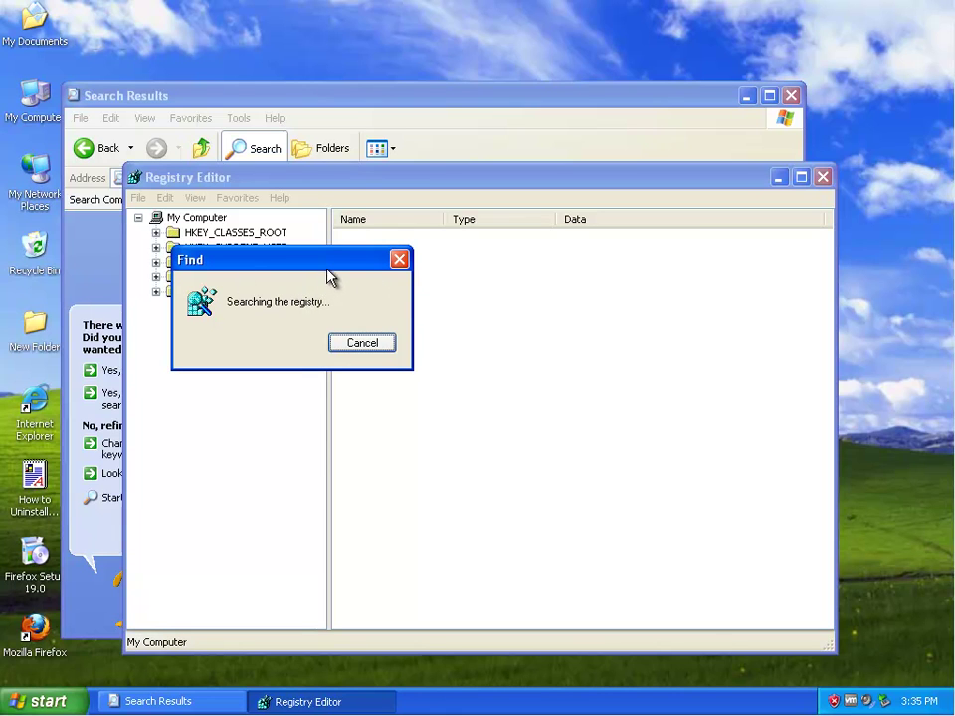
# Step: Delete the matching registry entries, including the PDF Suite Application value under ShellNoRoam\MUICache
pyautogui.press('Delete')
pyautogui.press('Return')
pyautogui.press('F3')
pyautogui.press('F3')
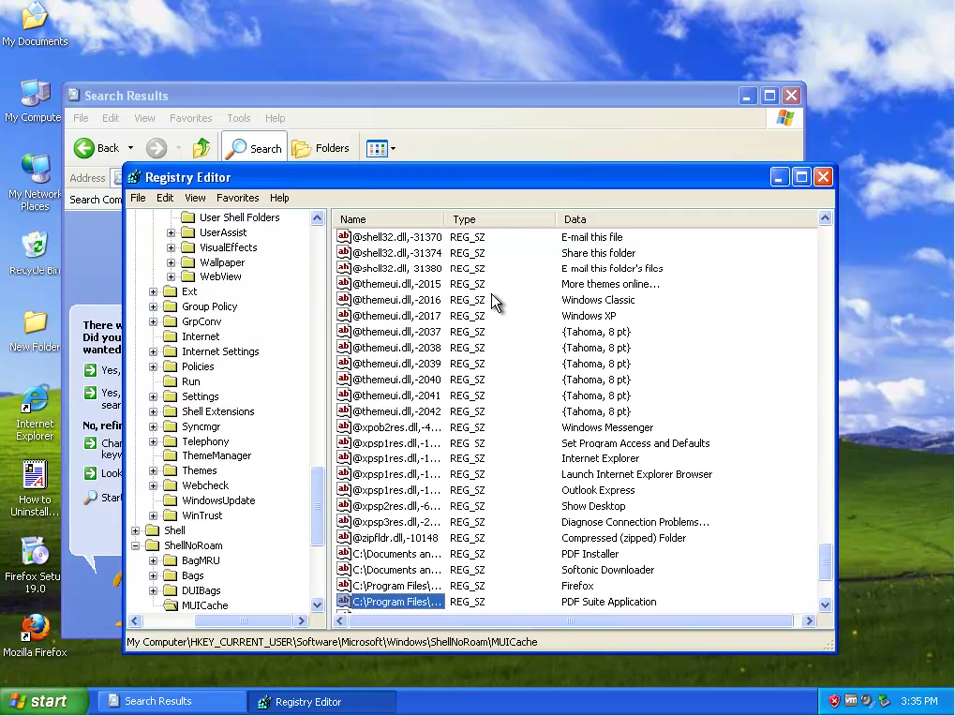
pyautogui.press('Delete')
pyautogui.press('Return')
# Step: Step through further matches in the PDF Suite 2010 key and its Settings\Links values, and close Registry Editor and Search Results
pyautogui.press('F3')
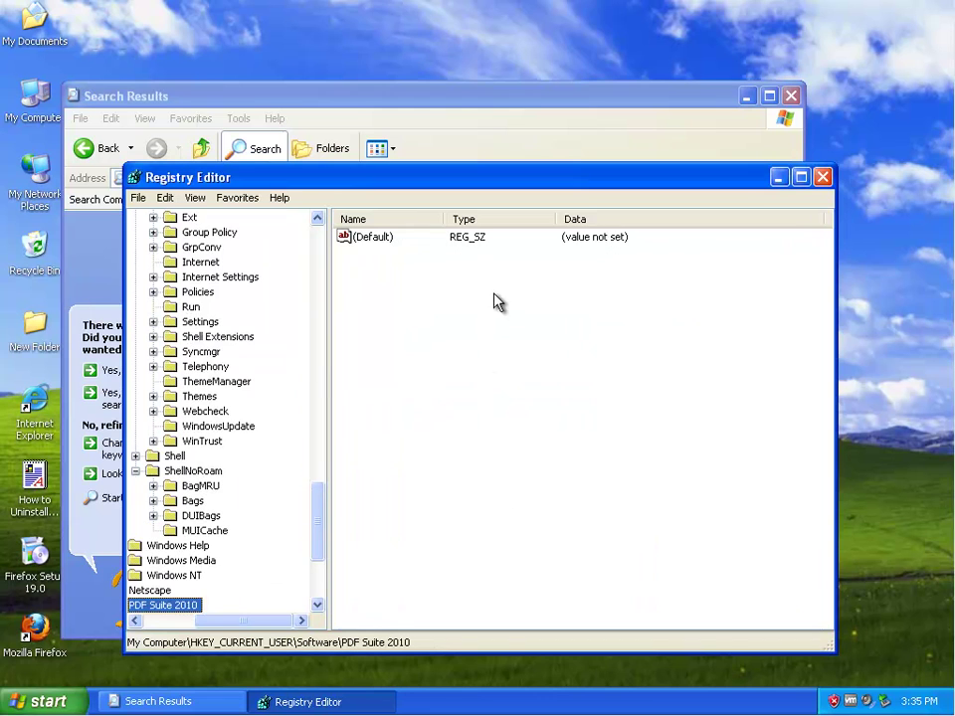
pyautogui.press('F3')
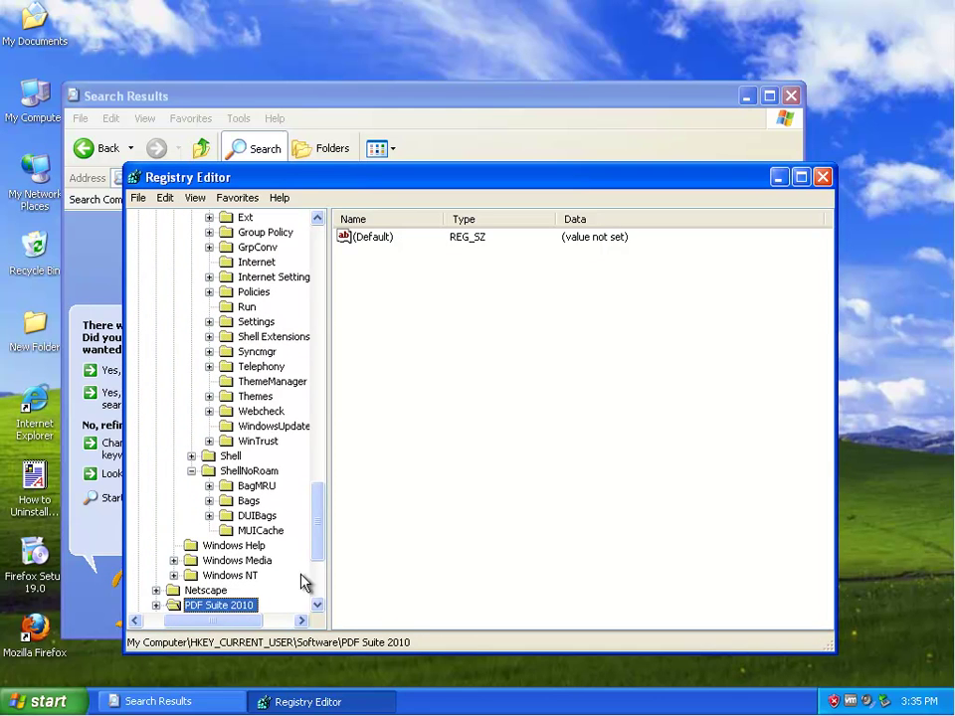
pyautogui.press('F3')
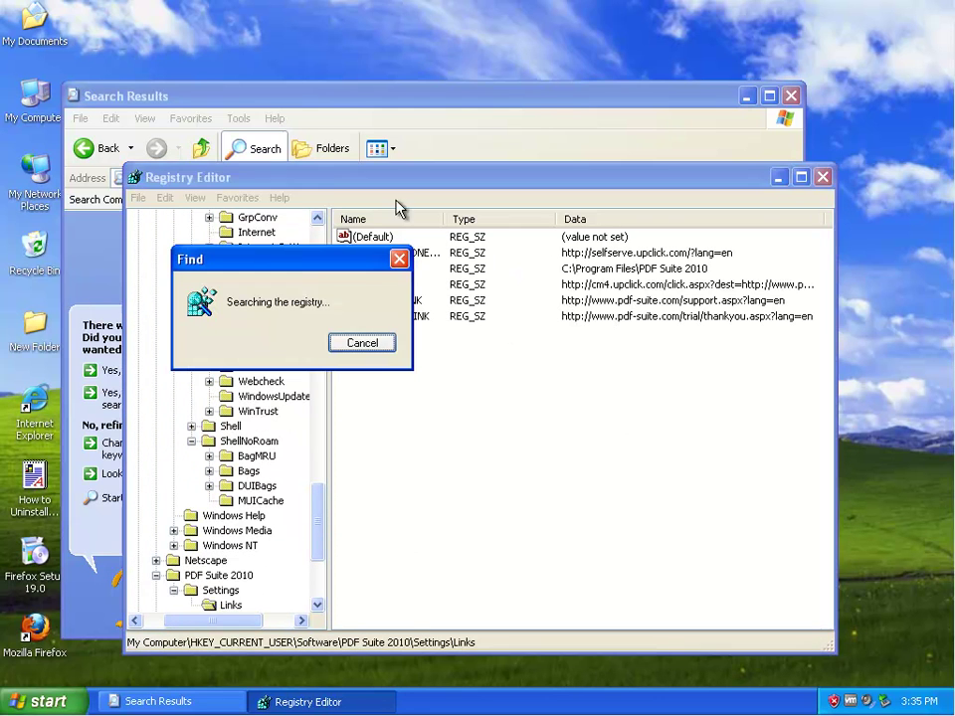
pyautogui.click(360, 342)
pyautogui.click(390, 301)
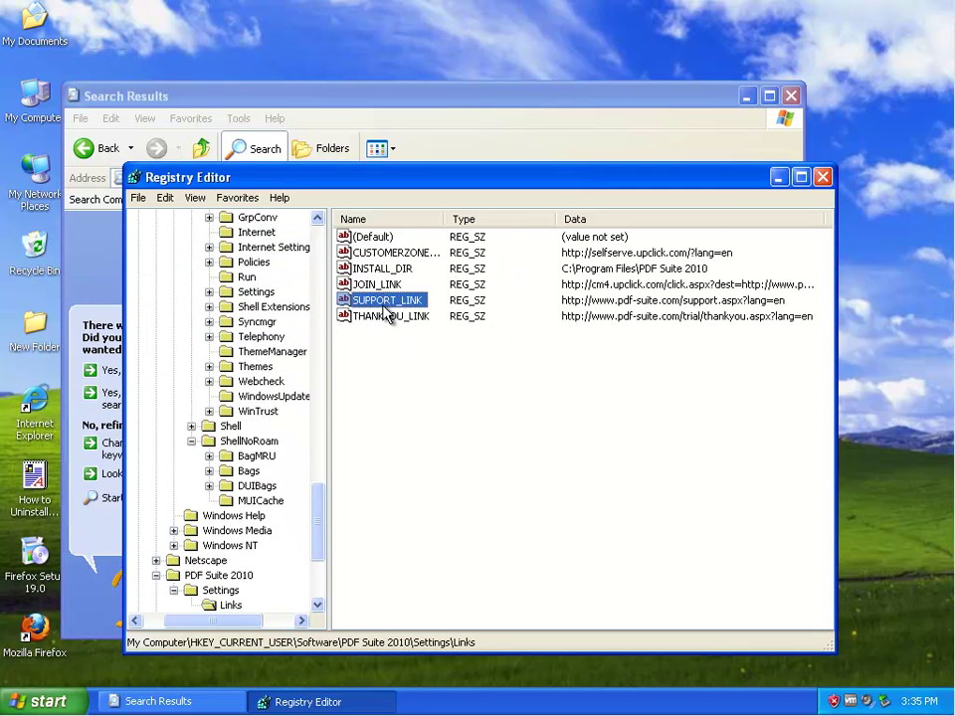
pyautogui.press('Down')
pyautogui.click(822, 177)
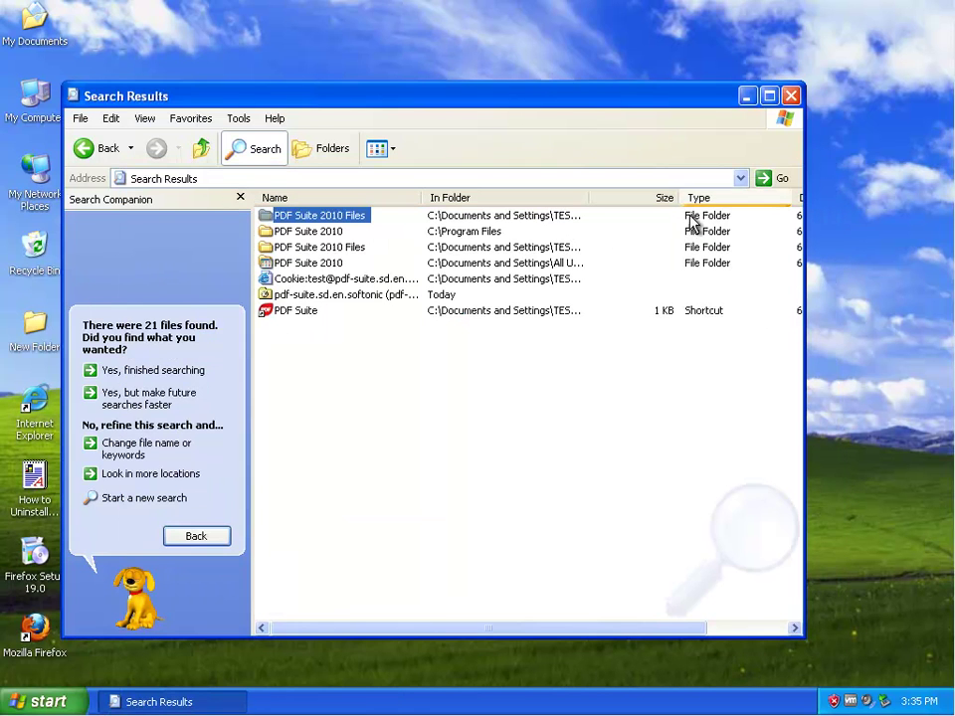
pyautogui.click(791, 96)
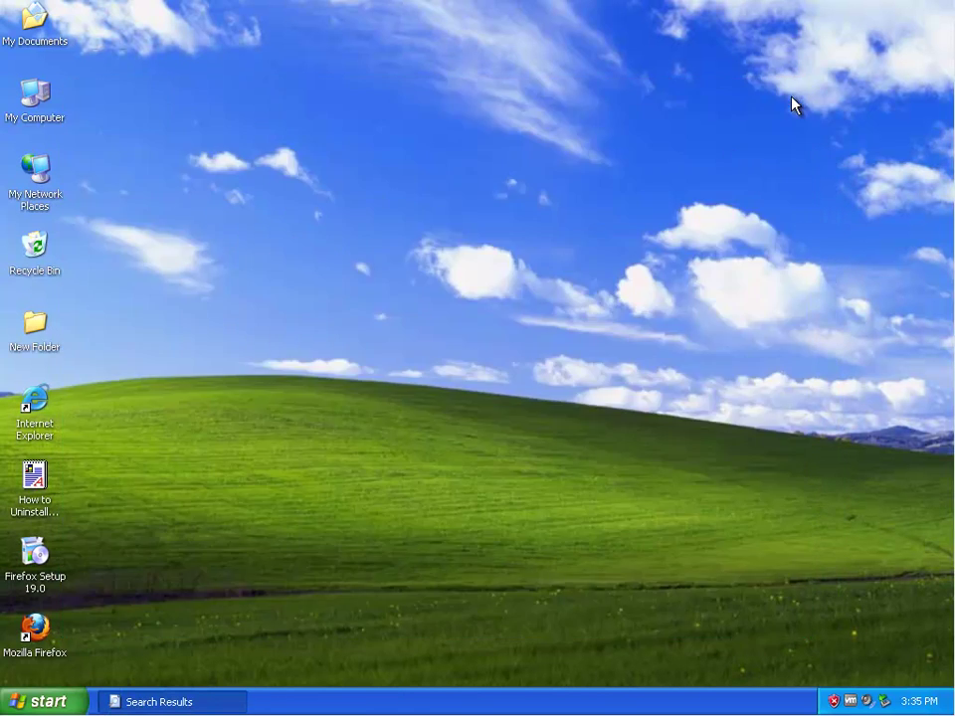
# Step: Open the Recycle Bin, show its items as thumbnails and start emptying it
pyautogui.doubleClick(35, 249)
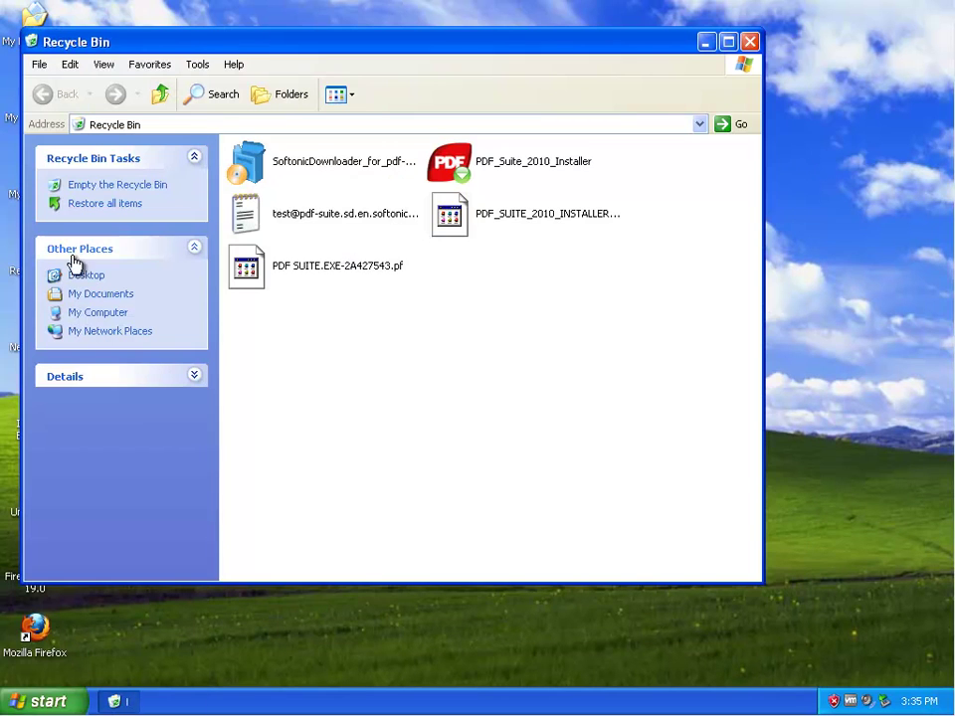
pyautogui.moveTo(657, 315); pyautogui.dragTo(311, 150)
pyautogui.click(338, 94)
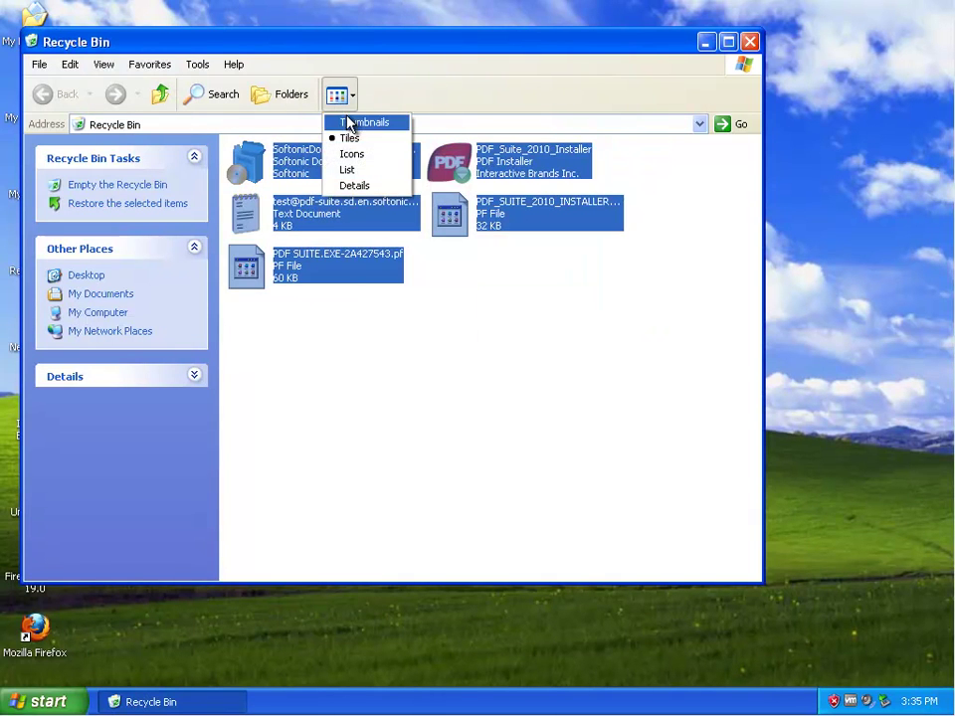
pyautogui.click(361, 122)
pyautogui.click(117, 186)
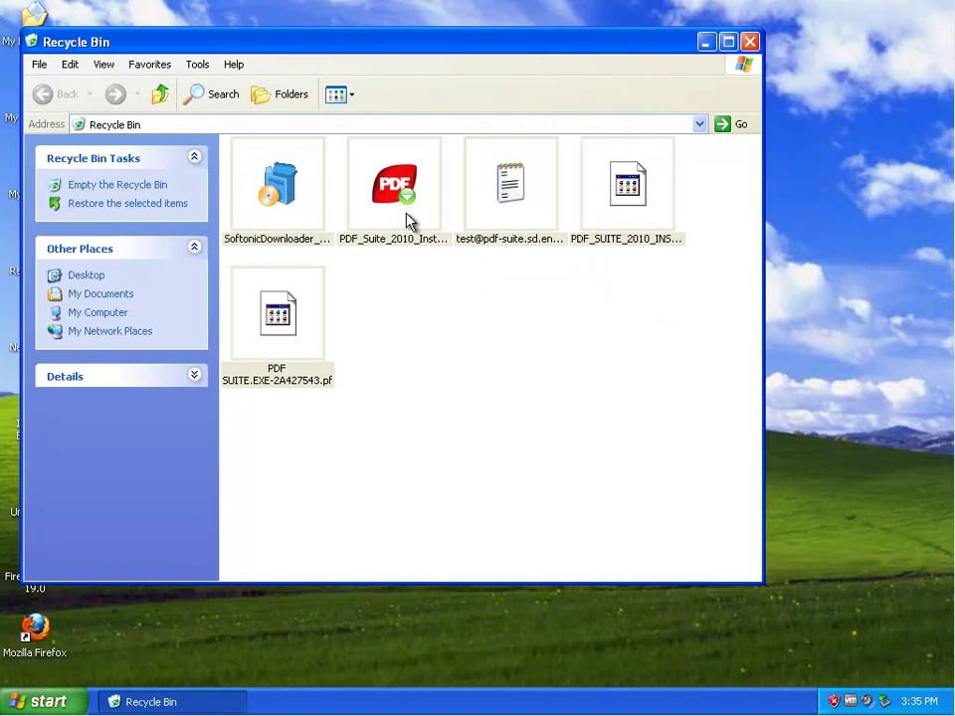
pyautogui.moveTo(423, 311); pyautogui.dragTo(477, 281)
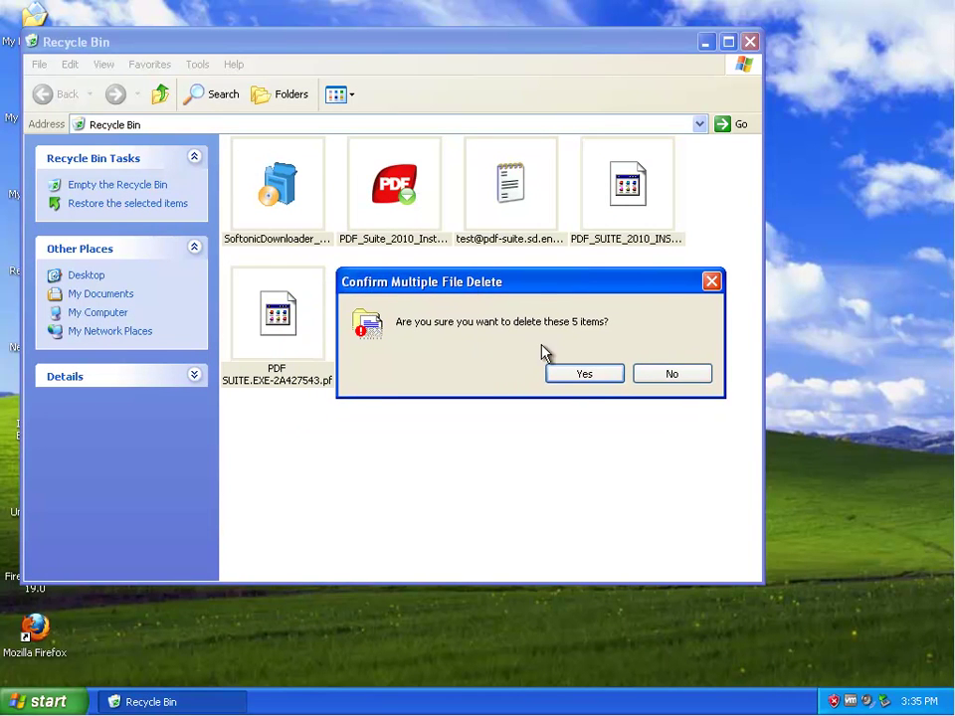